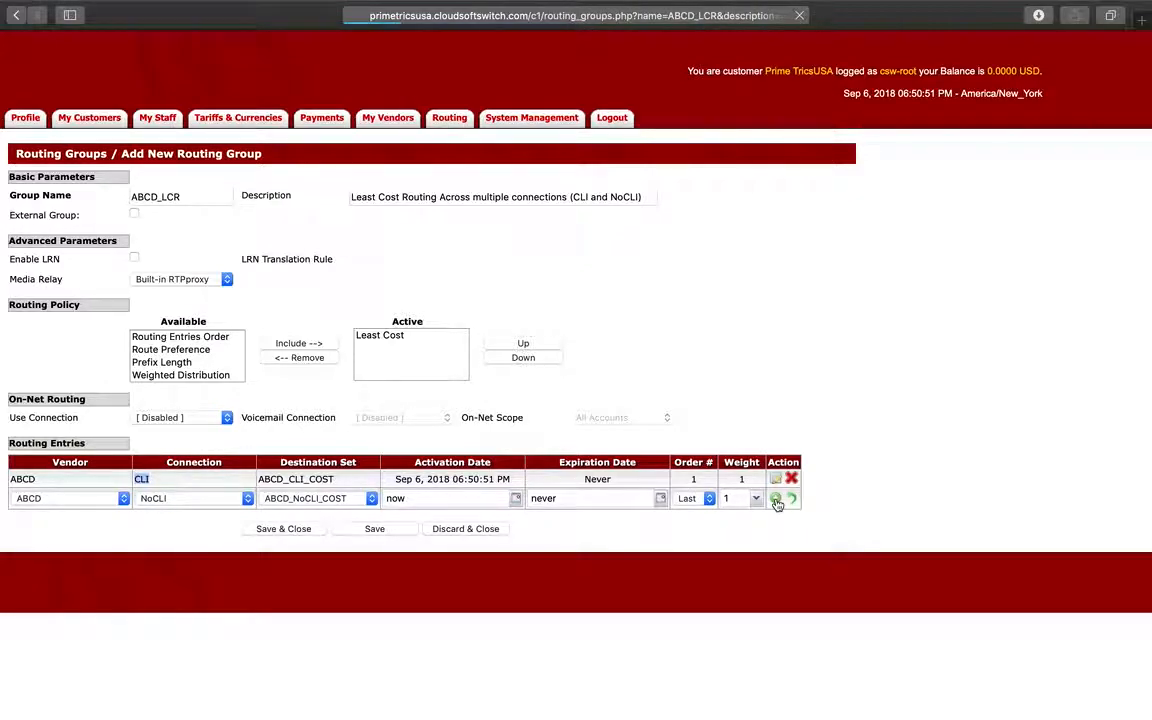
# Save the ABCD_LCR routing group and assign it as the routing group of the noctest account, saving the account too
pyautogui.click(286, 547)
pyautogui.moveTo(74, 131)
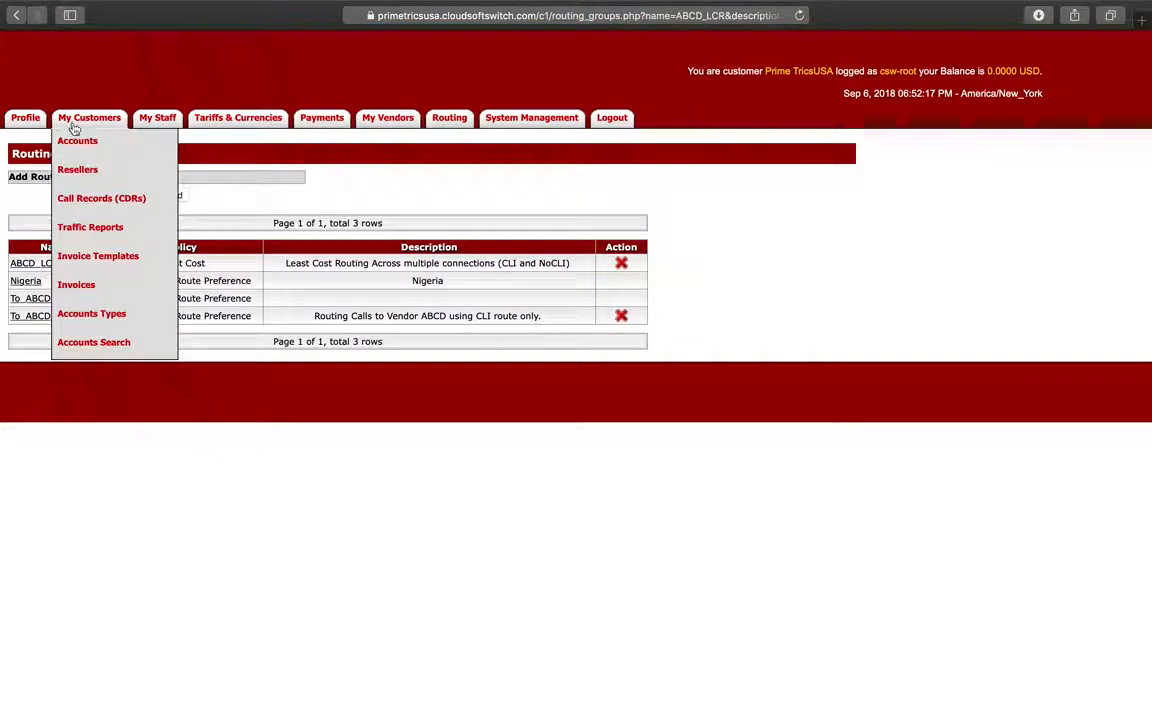
pyautogui.click(77, 138)
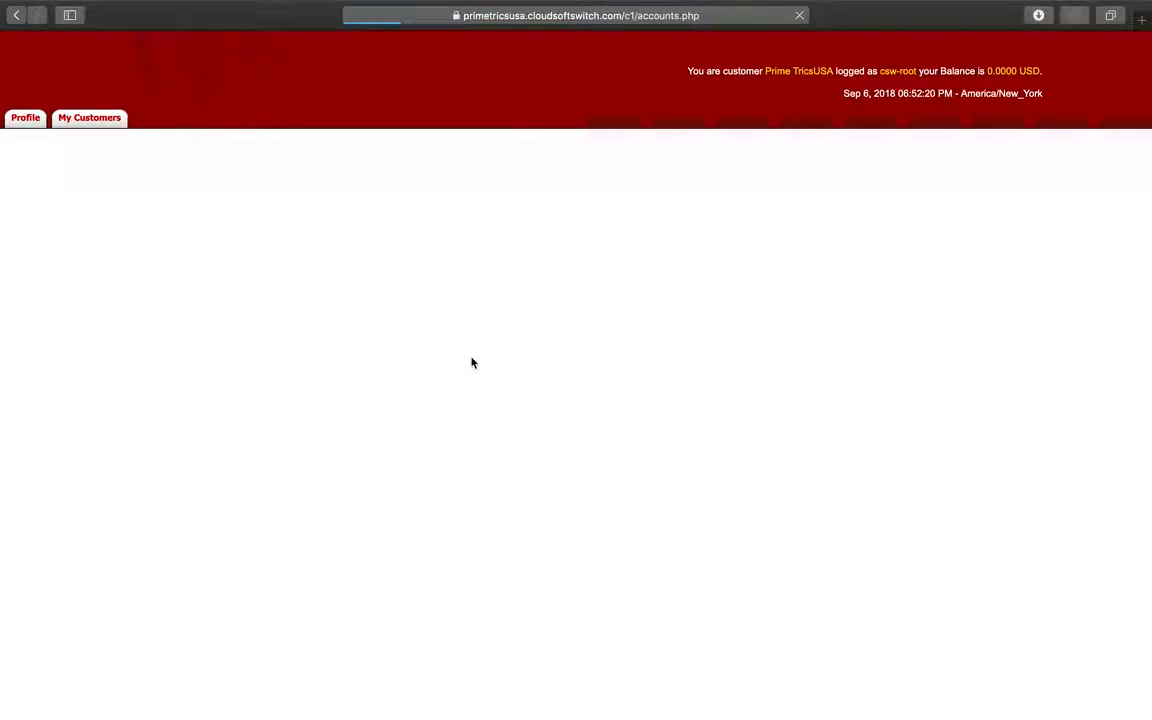
pyautogui.click(70, 449)
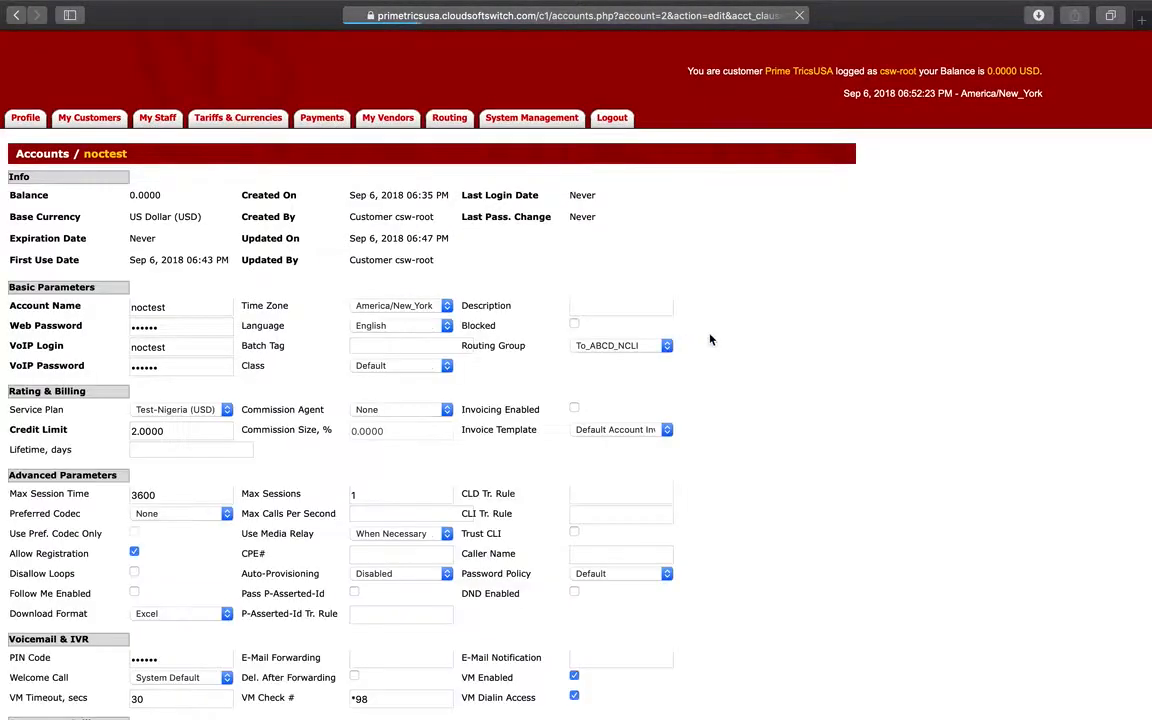
pyautogui.click(622, 345)
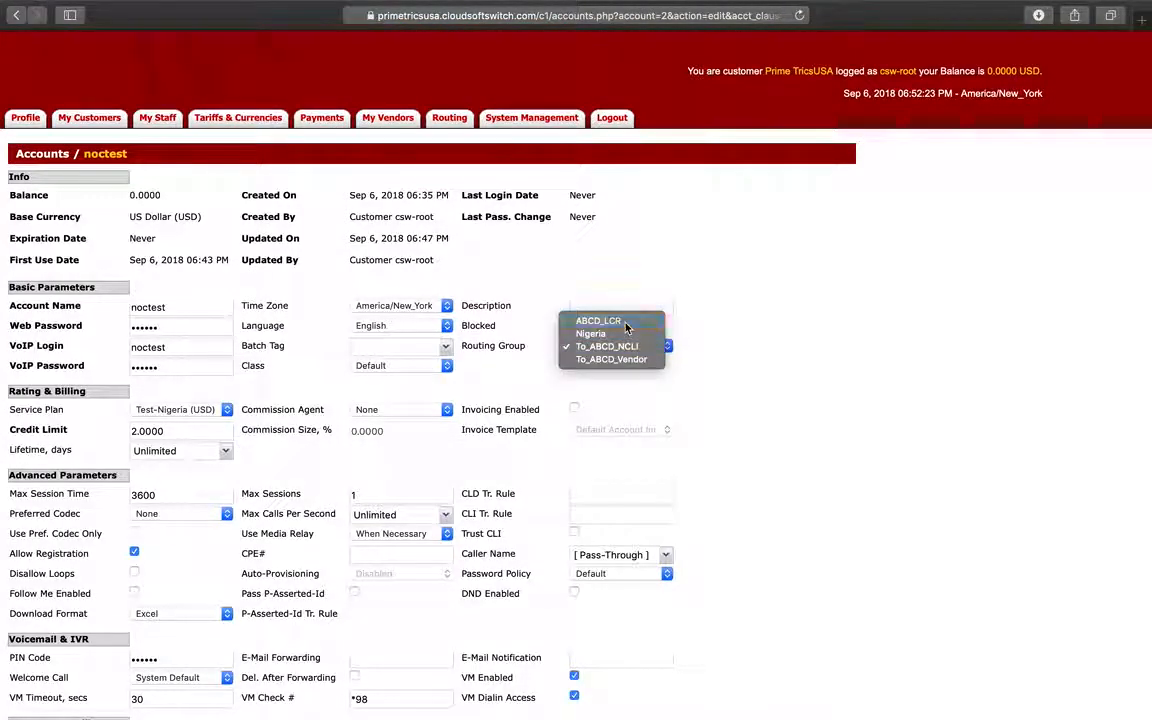
pyautogui.click(626, 322)
pyautogui.scroll(-10, 294, 582)
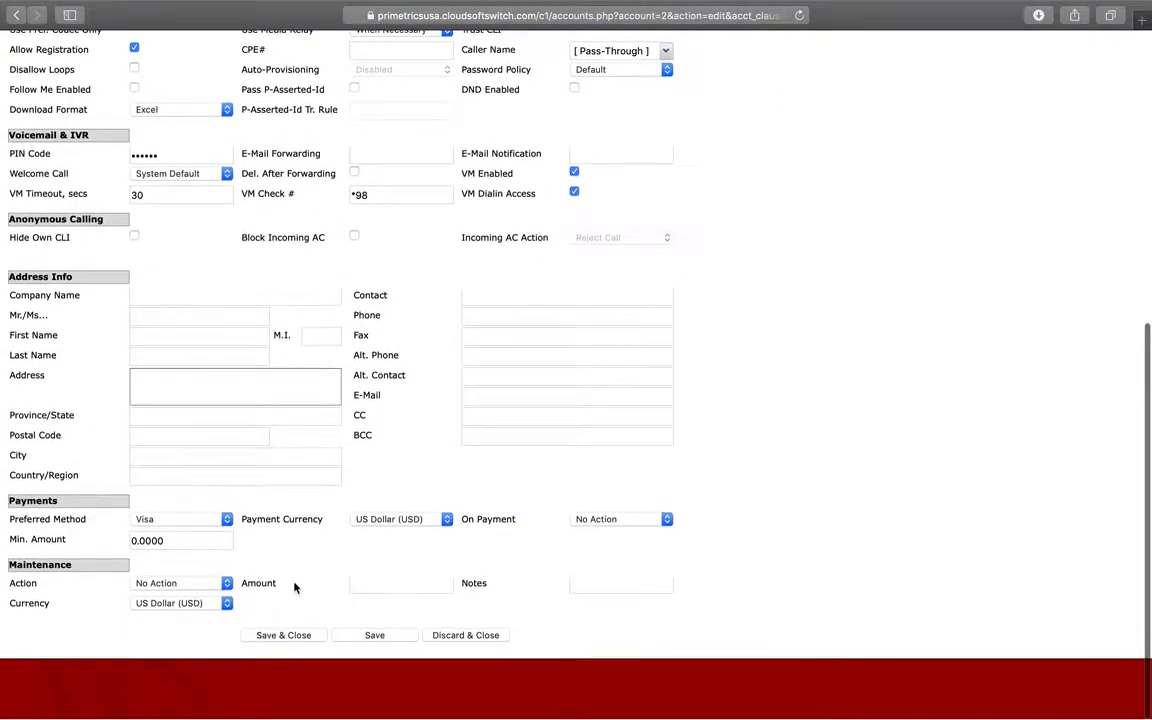
pyautogui.click(290, 637)
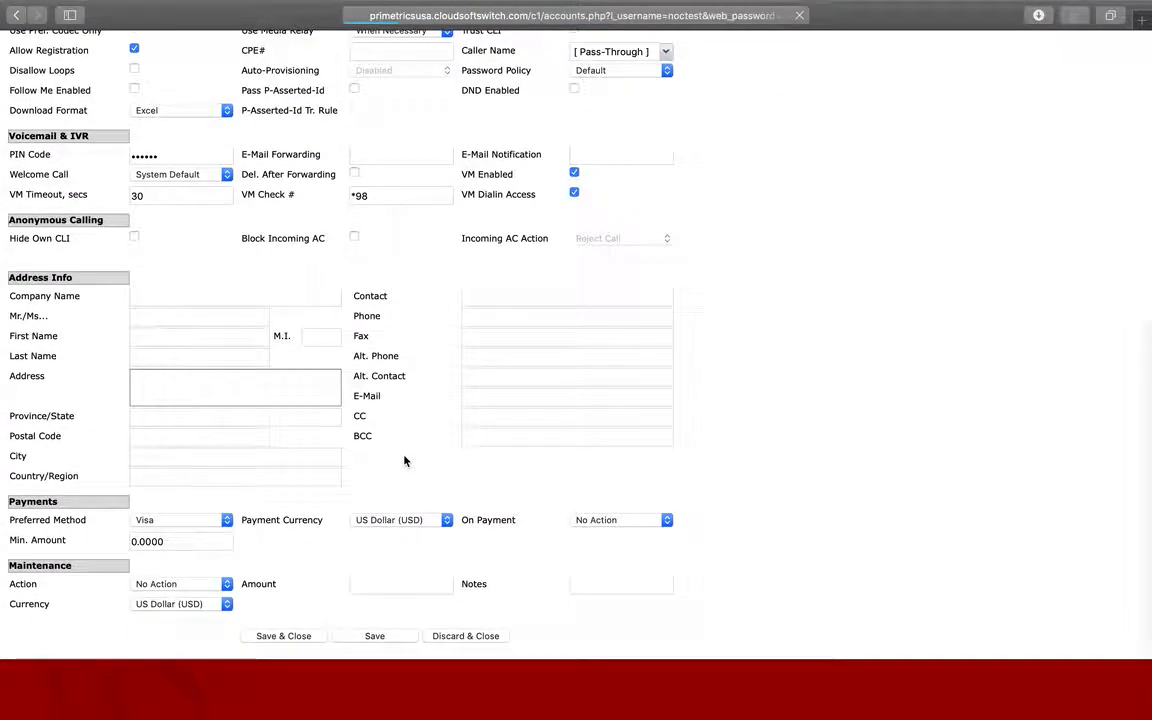
# Copy the last dialled number from the Telephone app and paste it over the number on Keynote's Least Cost Routing slide
pyautogui.hotkey('ctrl', 'Left')
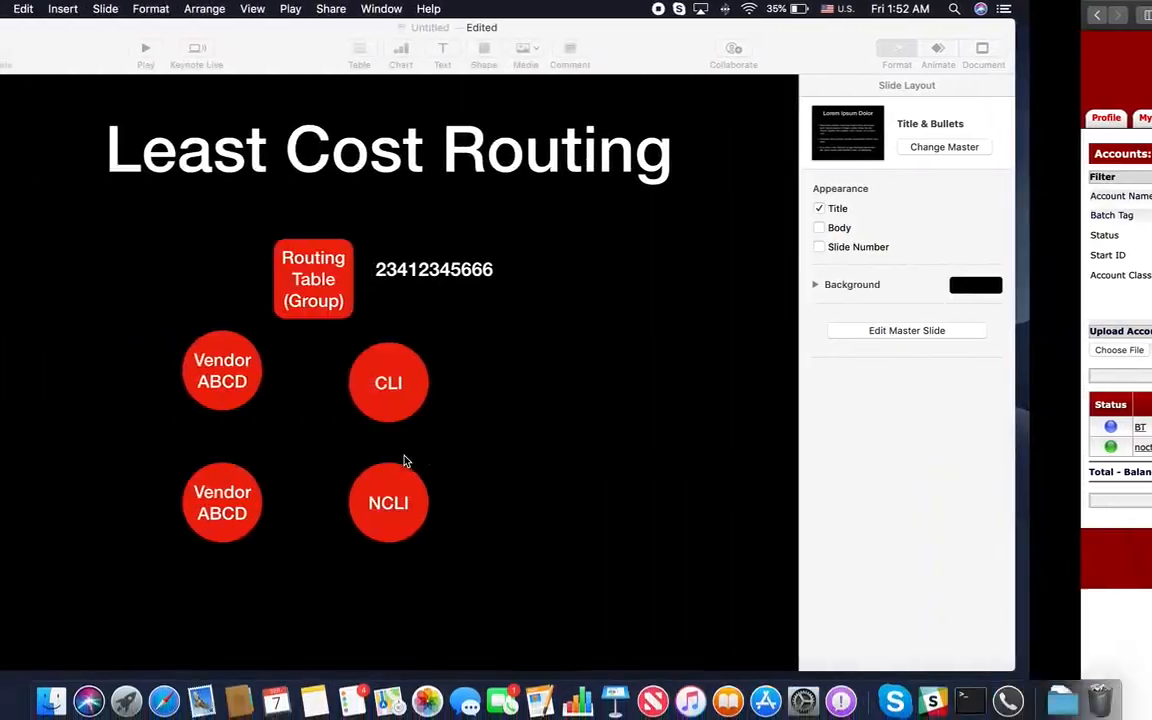
pyautogui.click(1008, 697)
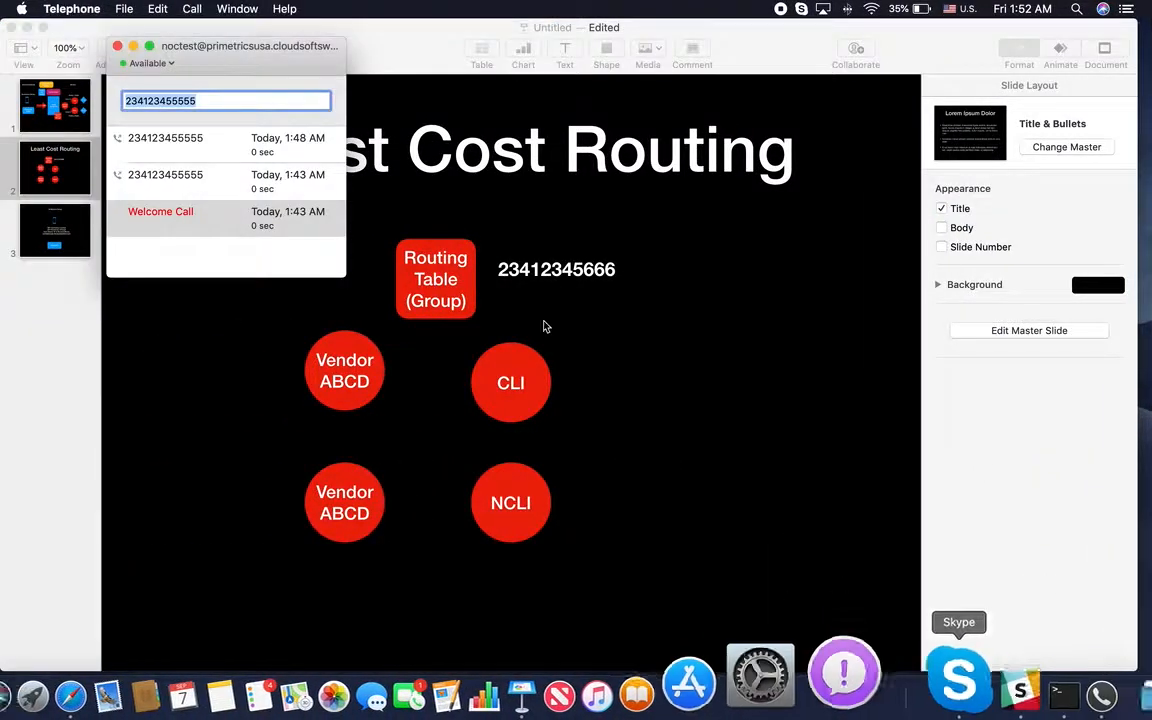
pyautogui.click(211, 100)
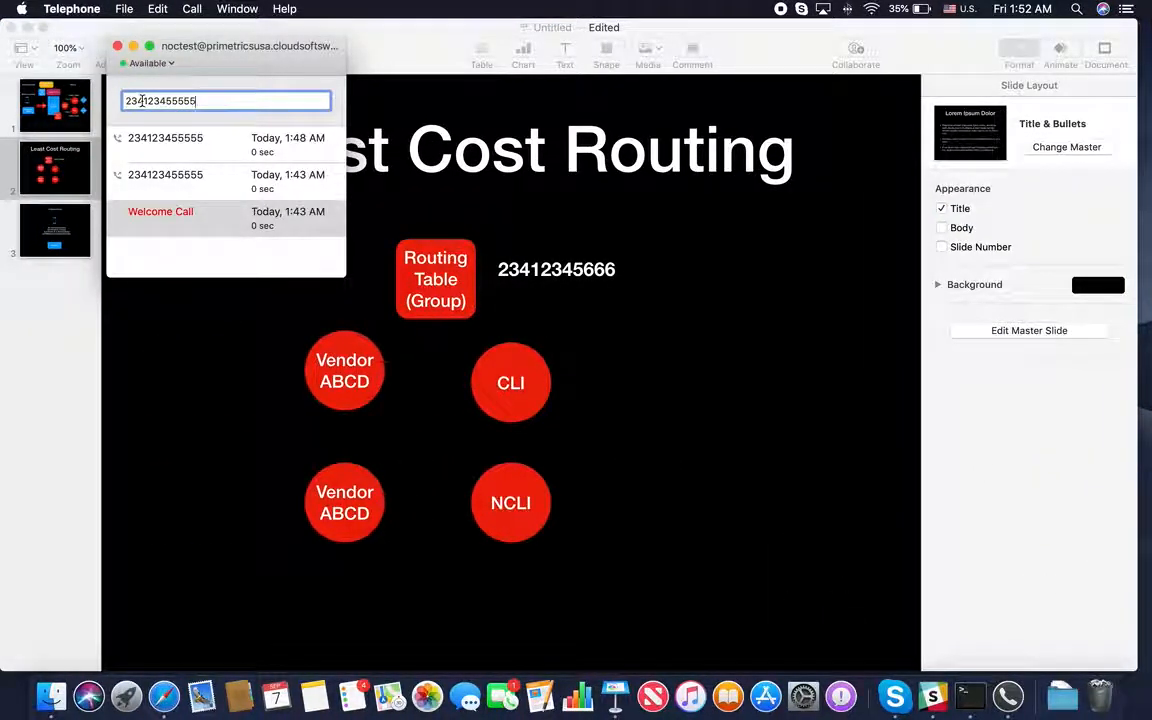
pyautogui.doubleClick(141, 100)
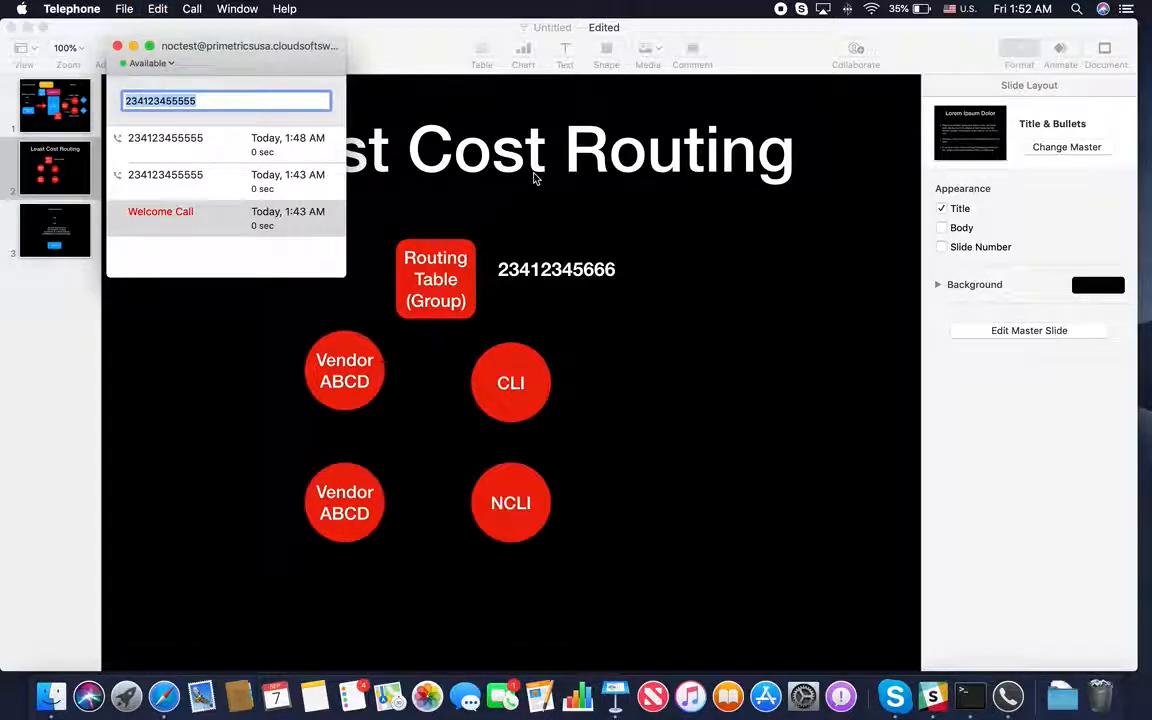
pyautogui.doubleClick(560, 269)
pyautogui.press('super+v')
pyautogui.click(629, 330)
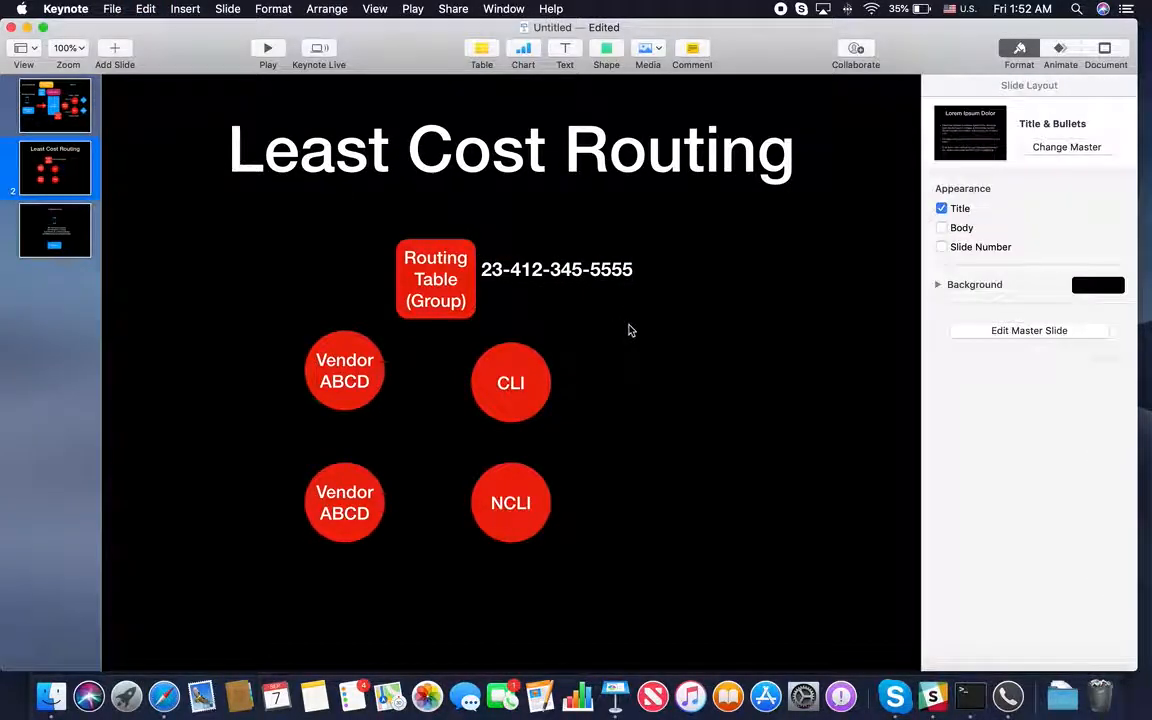
# Remove all hyphens from the phone number beside the Routing Table shape and nudge its text box slightly
pyautogui.click(514, 272)
pyautogui.click(512, 270)
pyautogui.press('BackSpace')
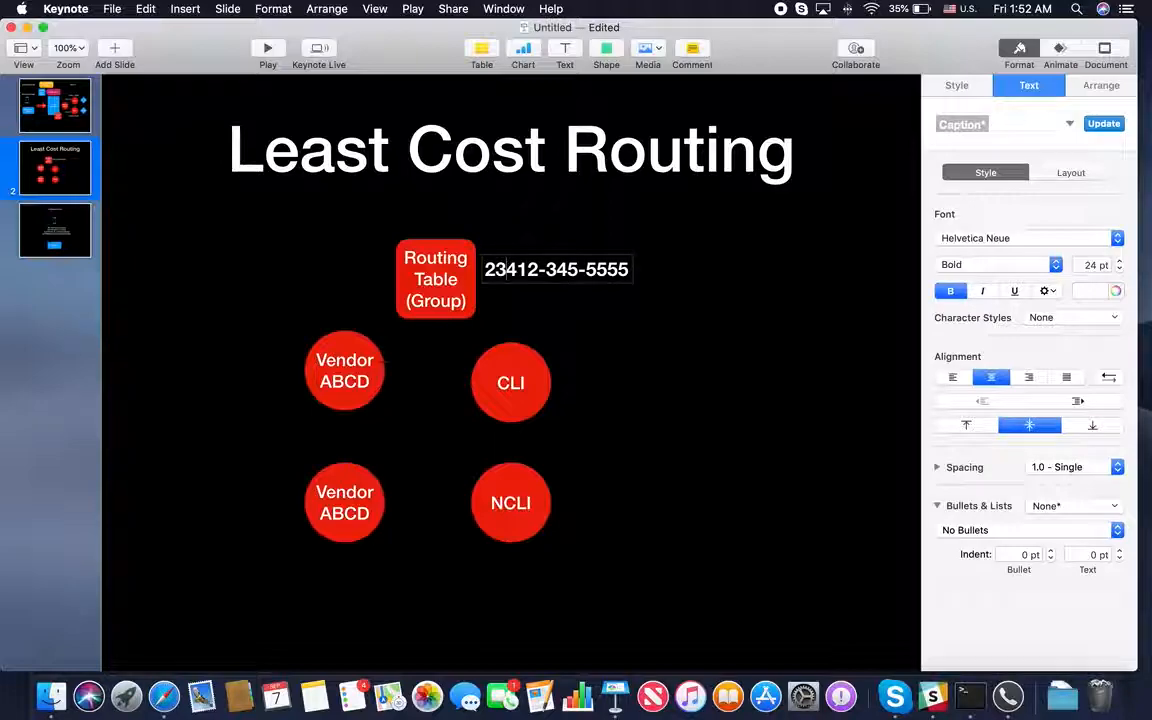
pyautogui.press('Right')
pyautogui.press('Right')
pyautogui.press('BackSpace')
pyautogui.press('Right')
pyautogui.press('Right')
pyautogui.press('Right')
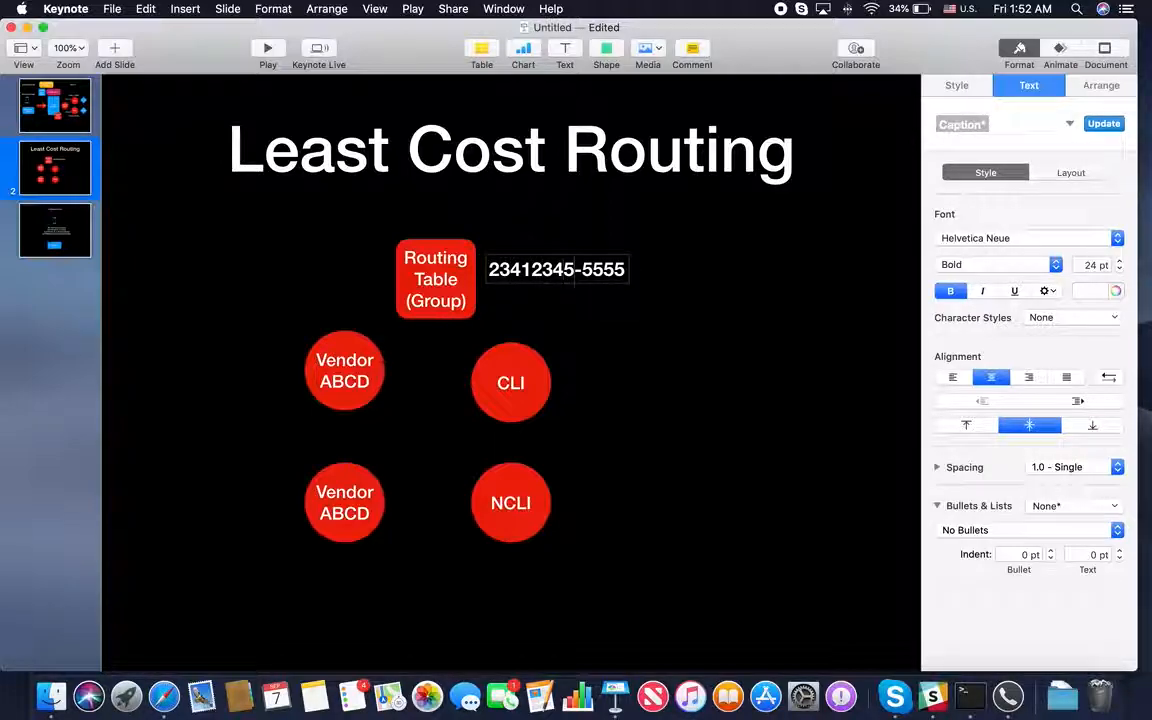
pyautogui.press('BackSpace')
pyautogui.click(508, 293)
pyautogui.moveTo(538, 267); pyautogui.dragTo(546, 270)
# Switch to the Telephone app and place a test call to the number already entered
pyautogui.hotkey('ctrl', 'Right')
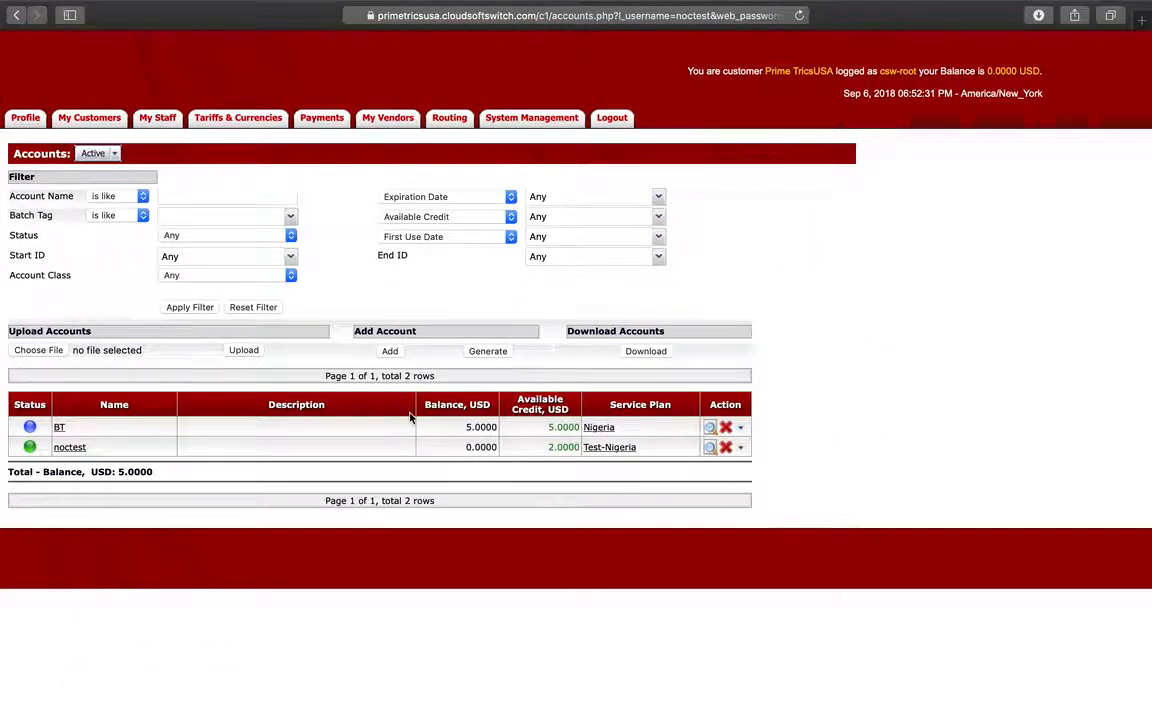
pyautogui.hotkey('ctrl', 'Left')
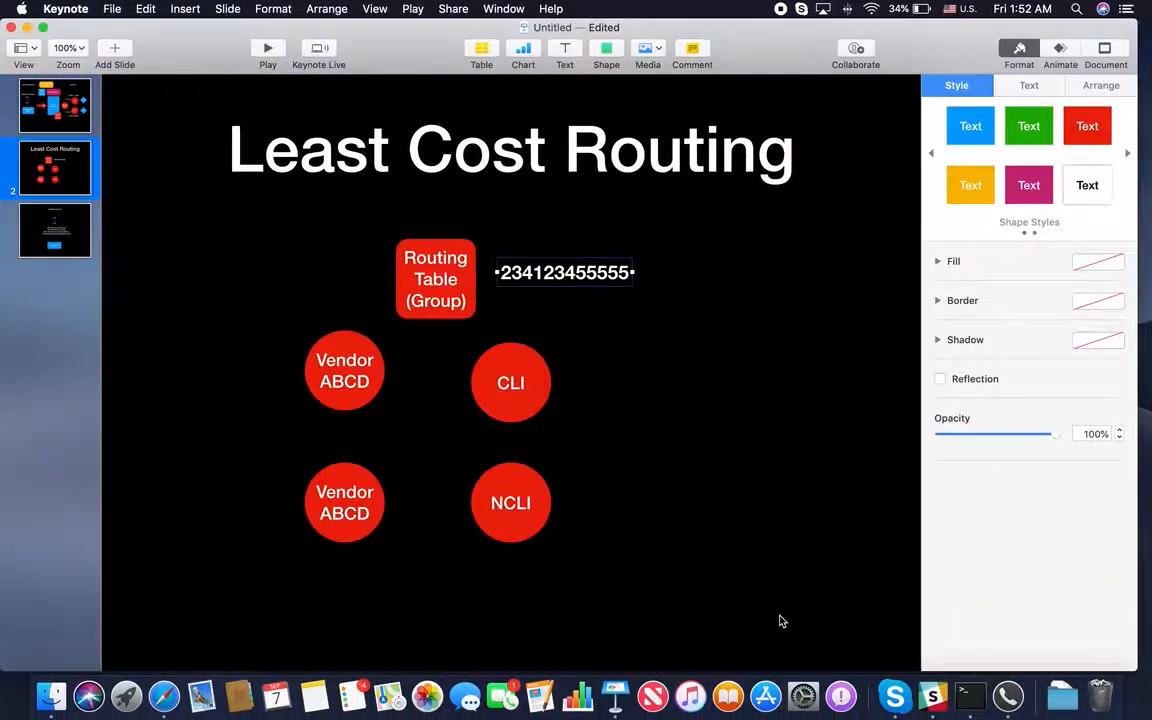
pyautogui.click(1012, 682)
pyautogui.click(231, 101)
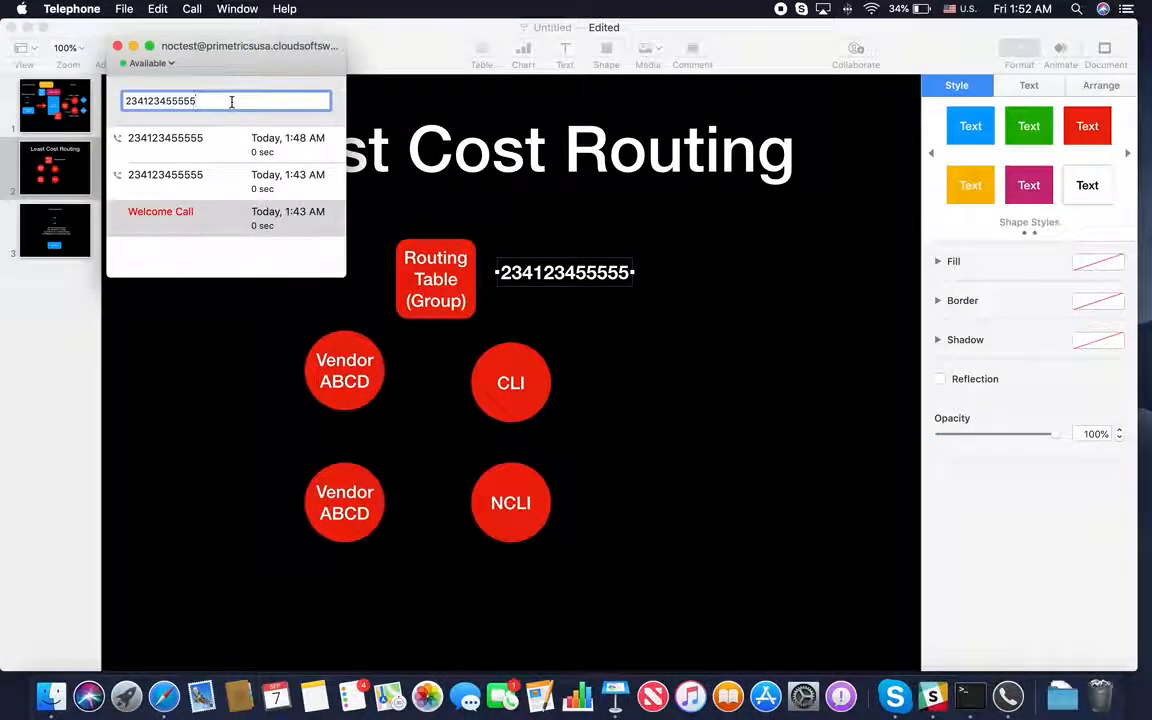
pyautogui.press('Return')
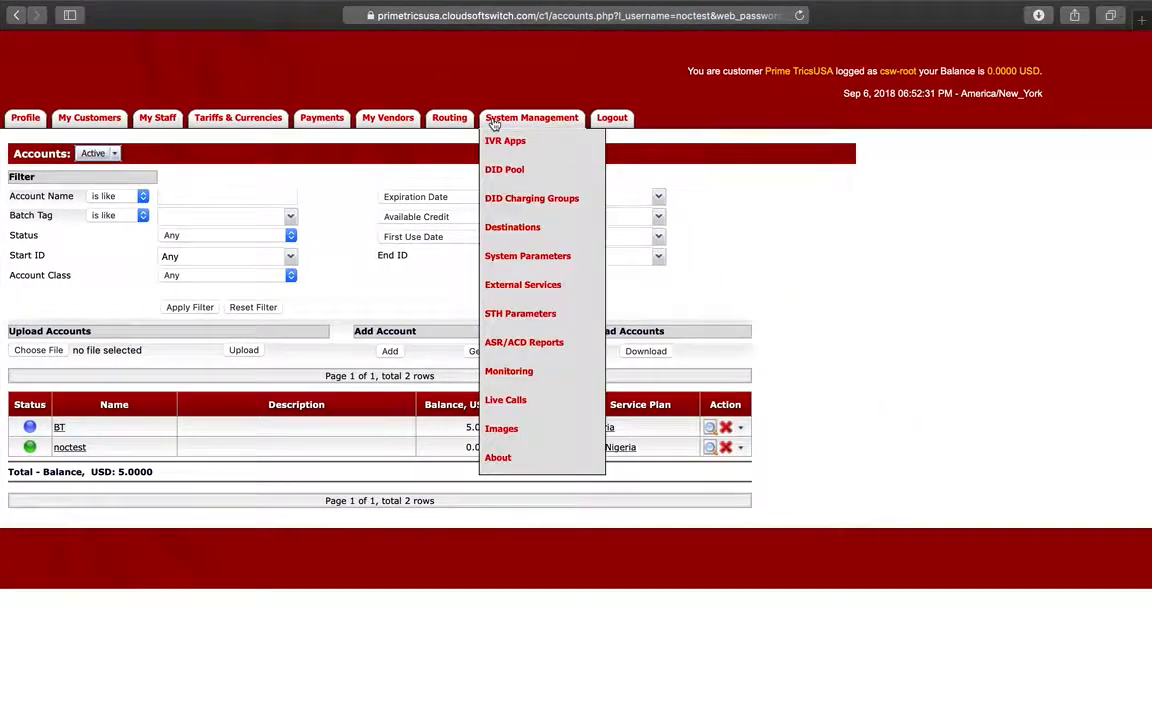
# In the browser, open the vendors' call records (CDRs) and update the report with Show Call Records set to All
pyautogui.moveTo(453, 124)
pyautogui.moveTo(404, 136)
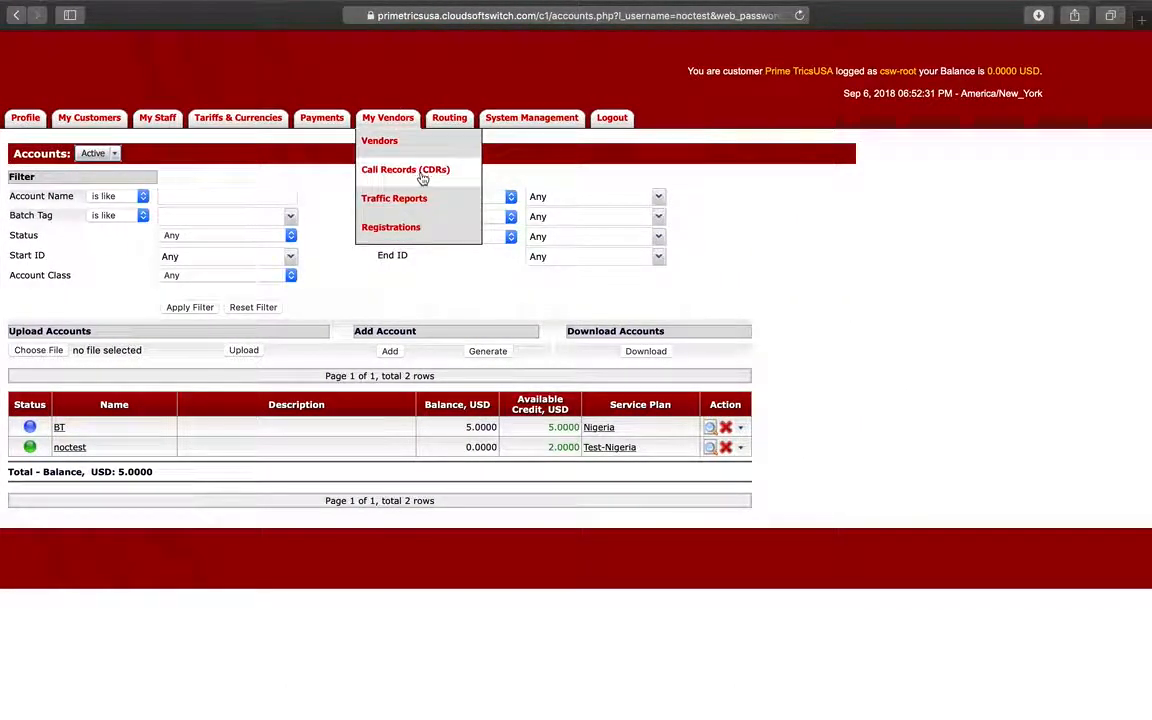
pyautogui.click(422, 174)
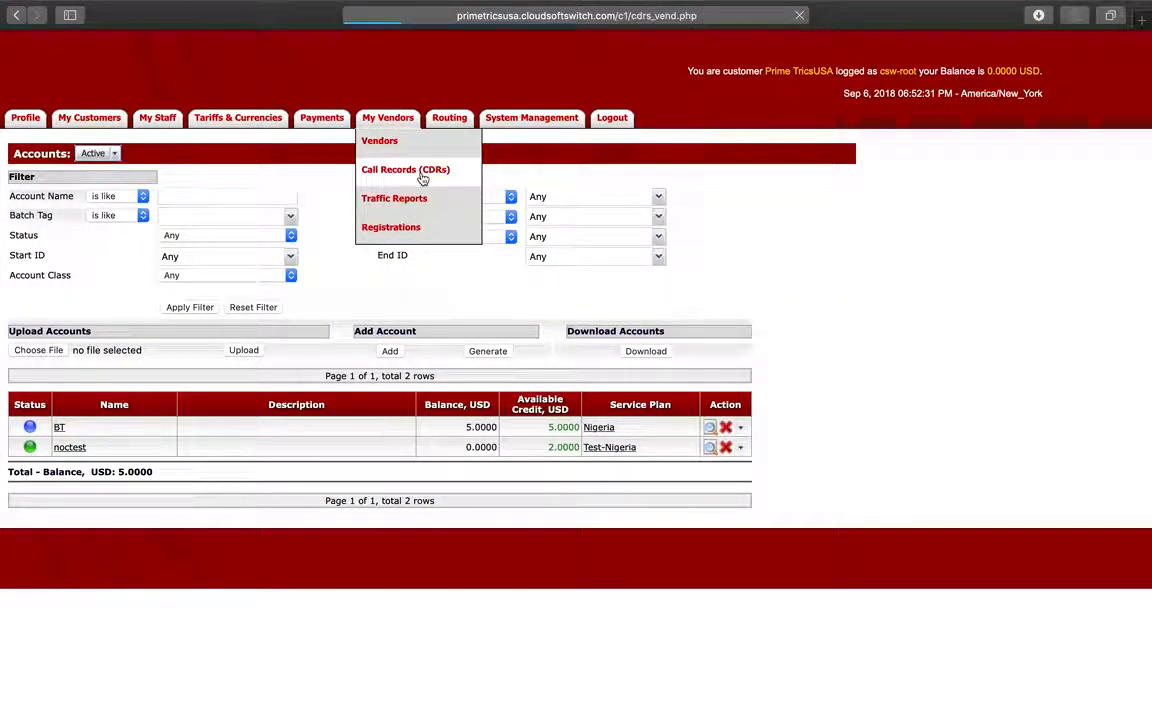
pyautogui.click(558, 254)
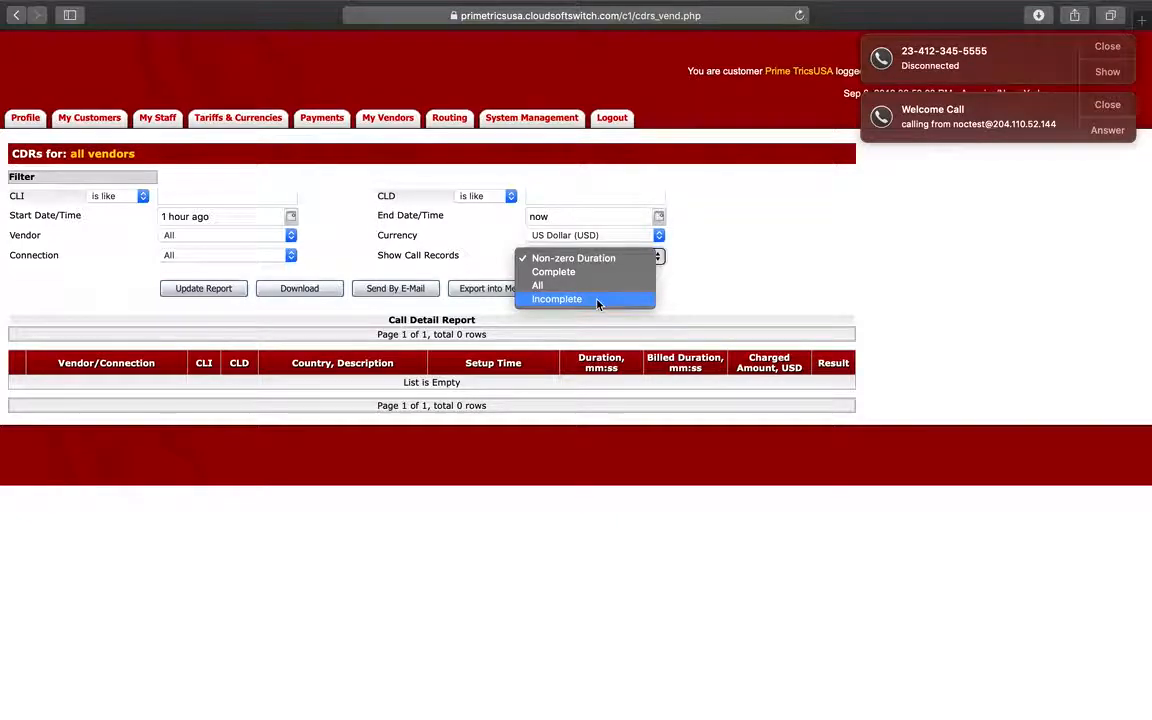
pyautogui.click(570, 286)
pyautogui.click(203, 290)
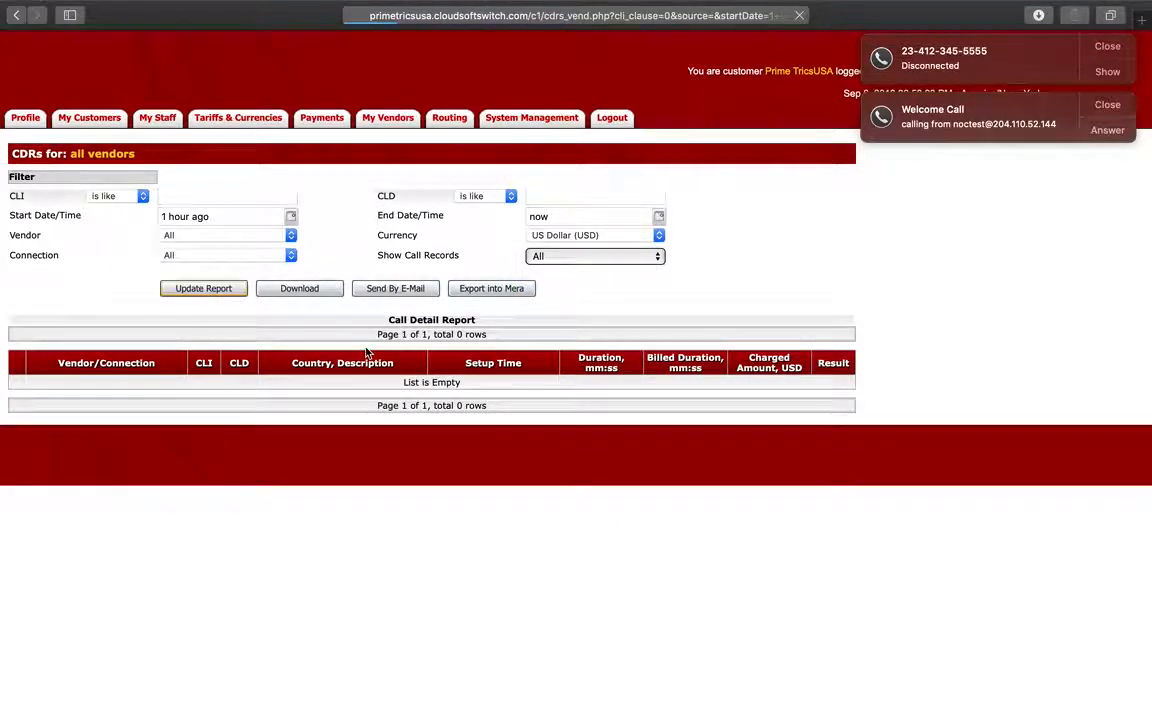
# Dismiss the Welcome Call notification and compare the connections and CLD numbers of the two newest vendor call records
pyautogui.click(1107, 106)
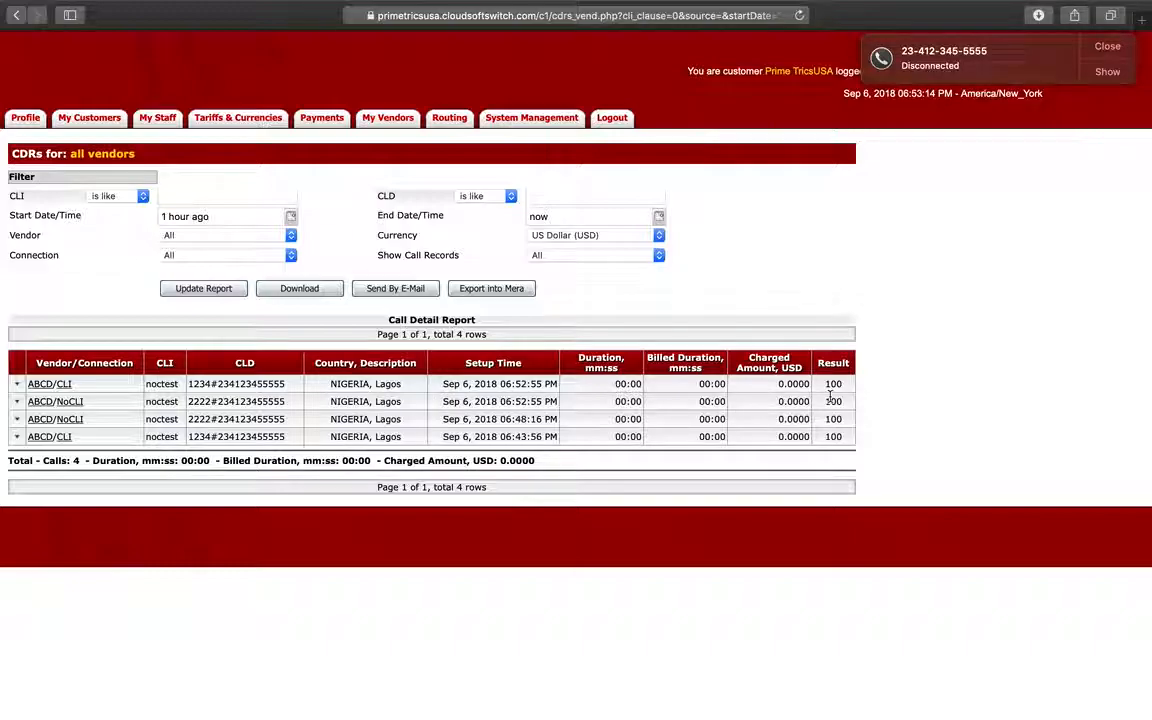
pyautogui.moveTo(836, 404); pyautogui.dragTo(25, 382)
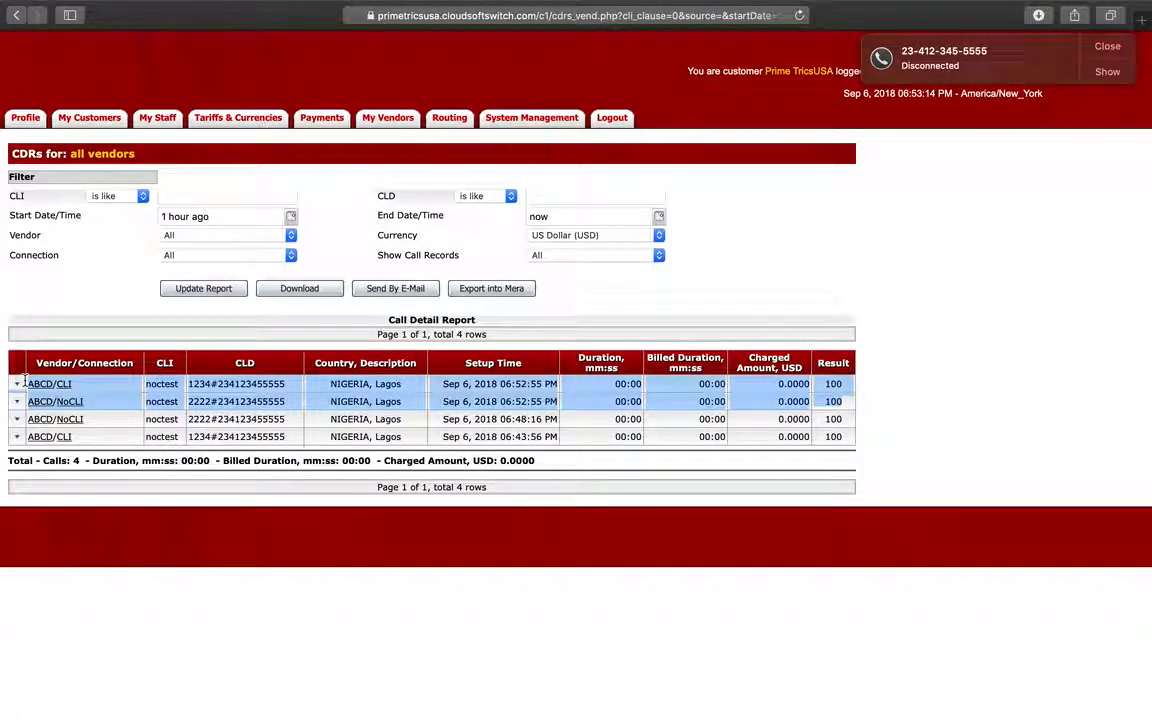
pyautogui.click(165, 404)
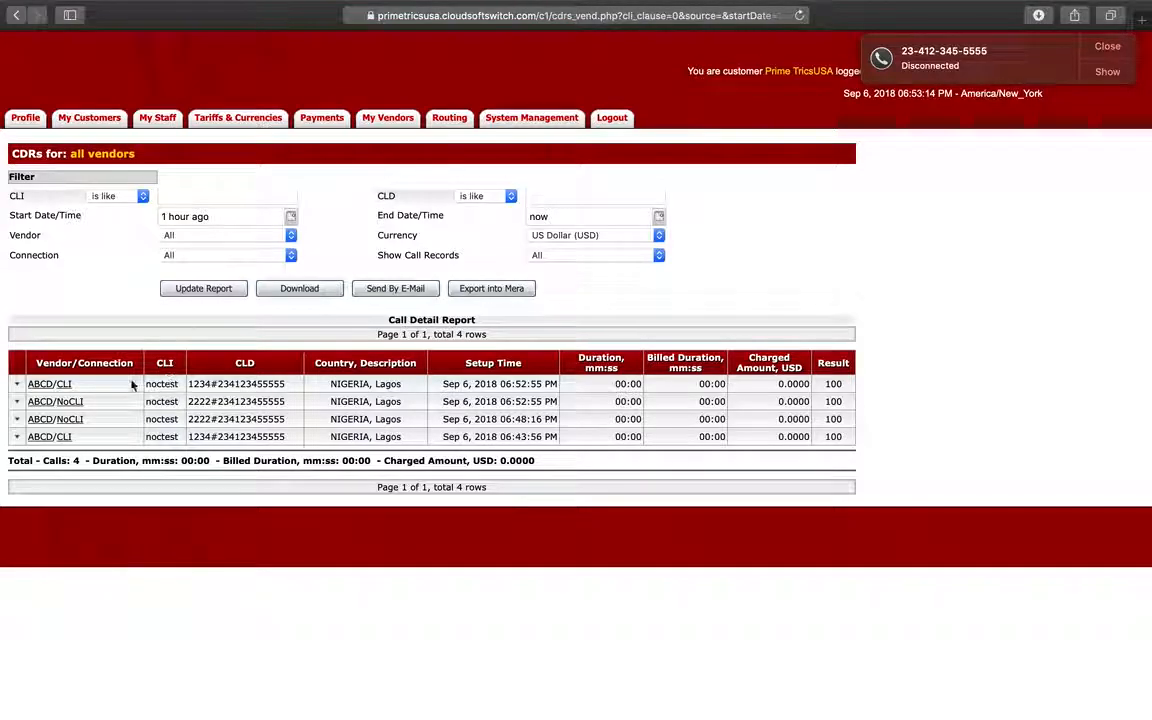
pyautogui.tripleClick(240, 385)
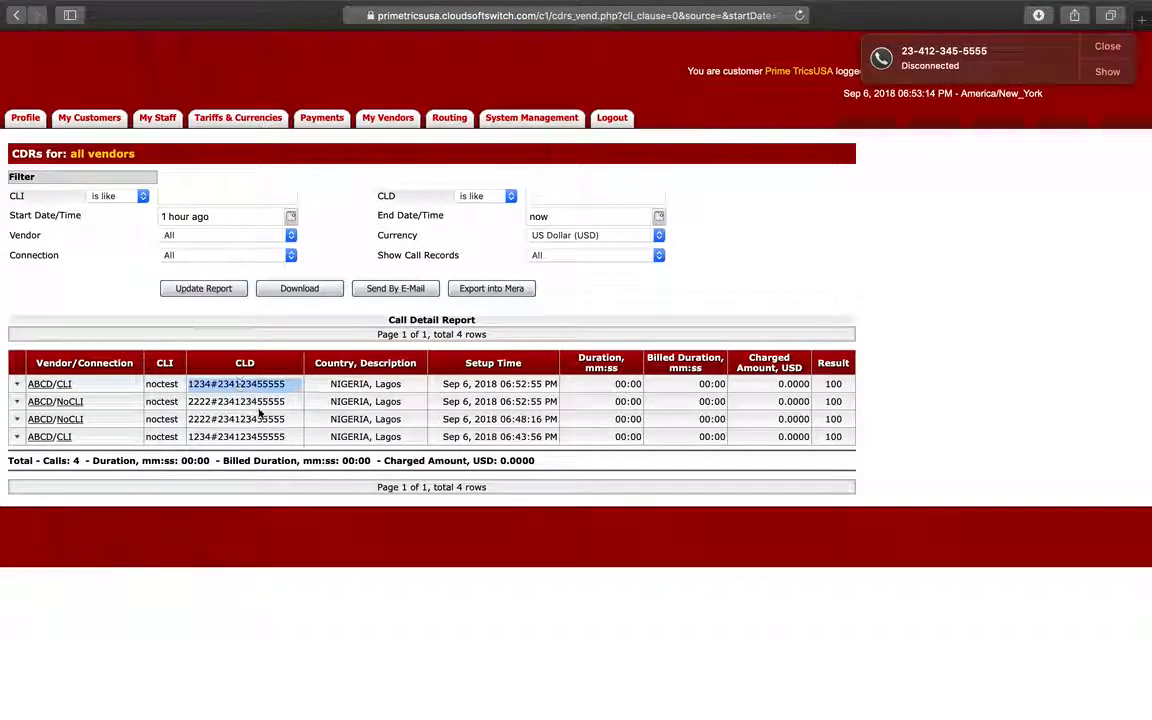
pyautogui.click(258, 403)
pyautogui.doubleClick(258, 400)
pyautogui.click(260, 402)
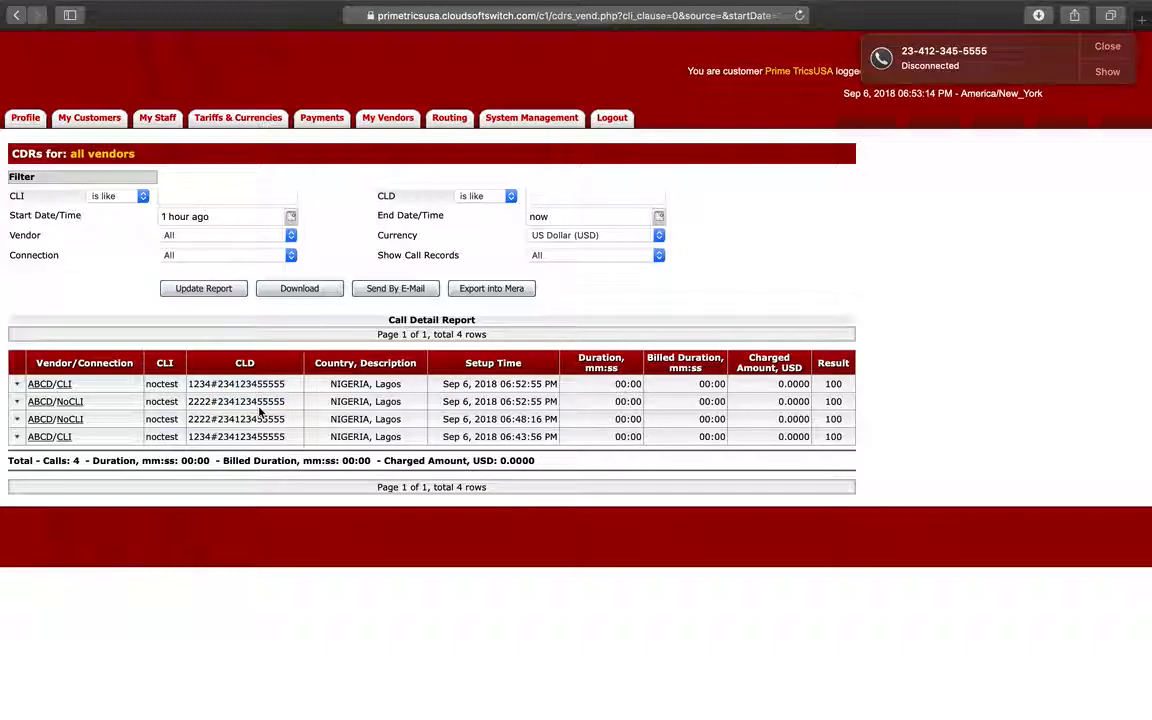
# Go to the DialPlan page and dismiss the disconnected-call notification
pyautogui.moveTo(450, 119)
pyautogui.click(462, 200)
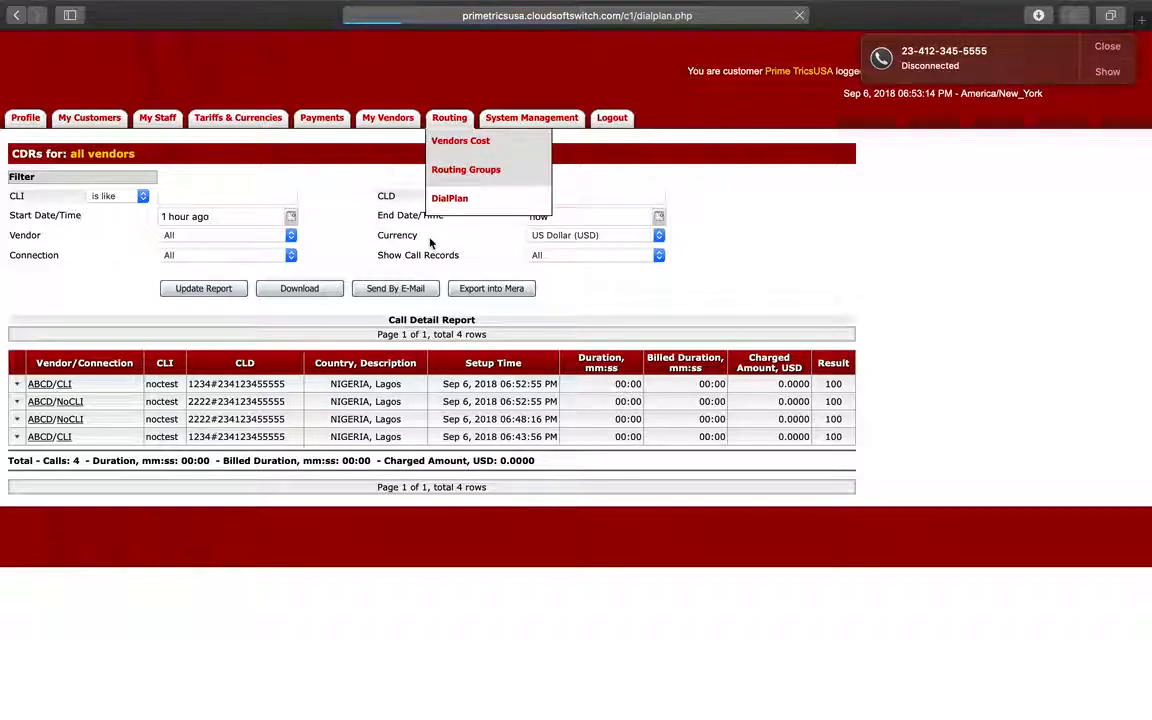
pyautogui.click(1104, 48)
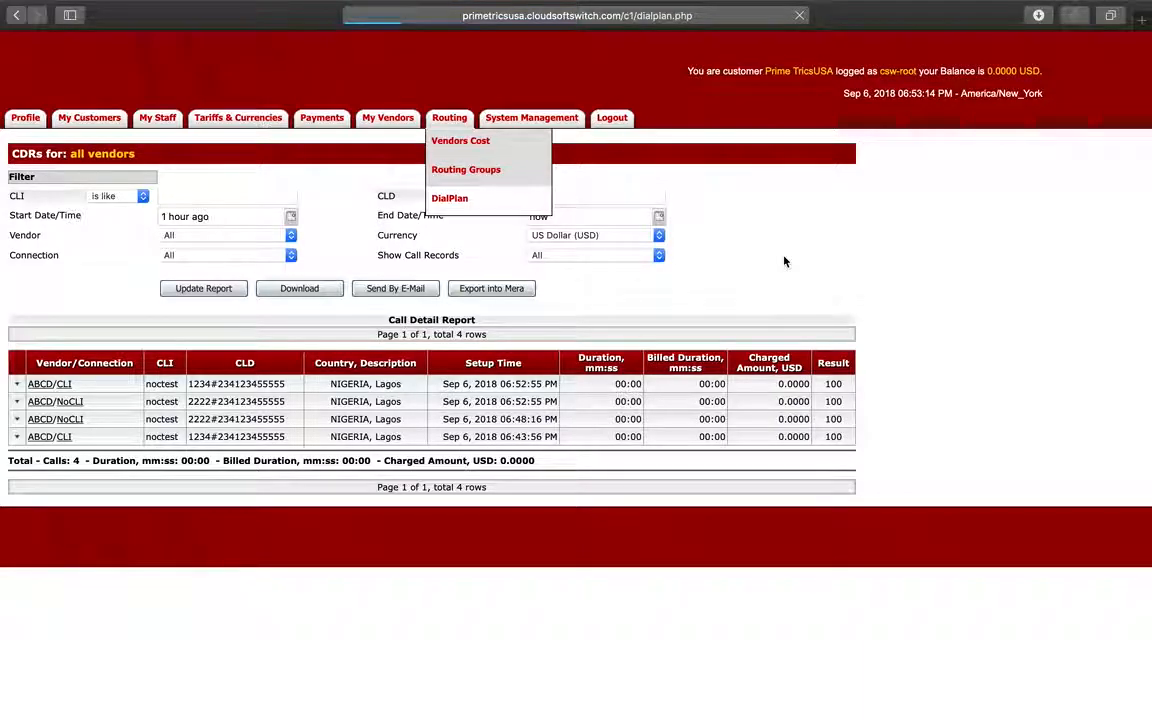
# Close the Telephone window and, in Keynote, review the least cost routing, softswitch overview and softphone setup slides
pyautogui.hotkey('ctrl', 'Left')
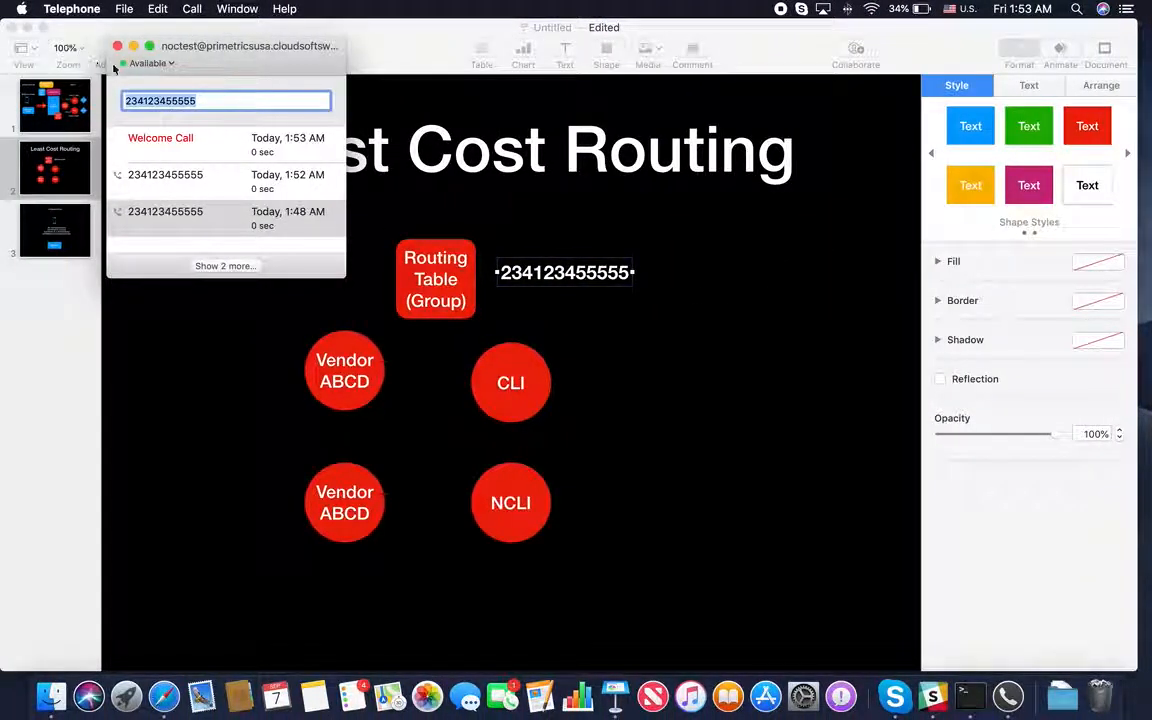
pyautogui.click(118, 48)
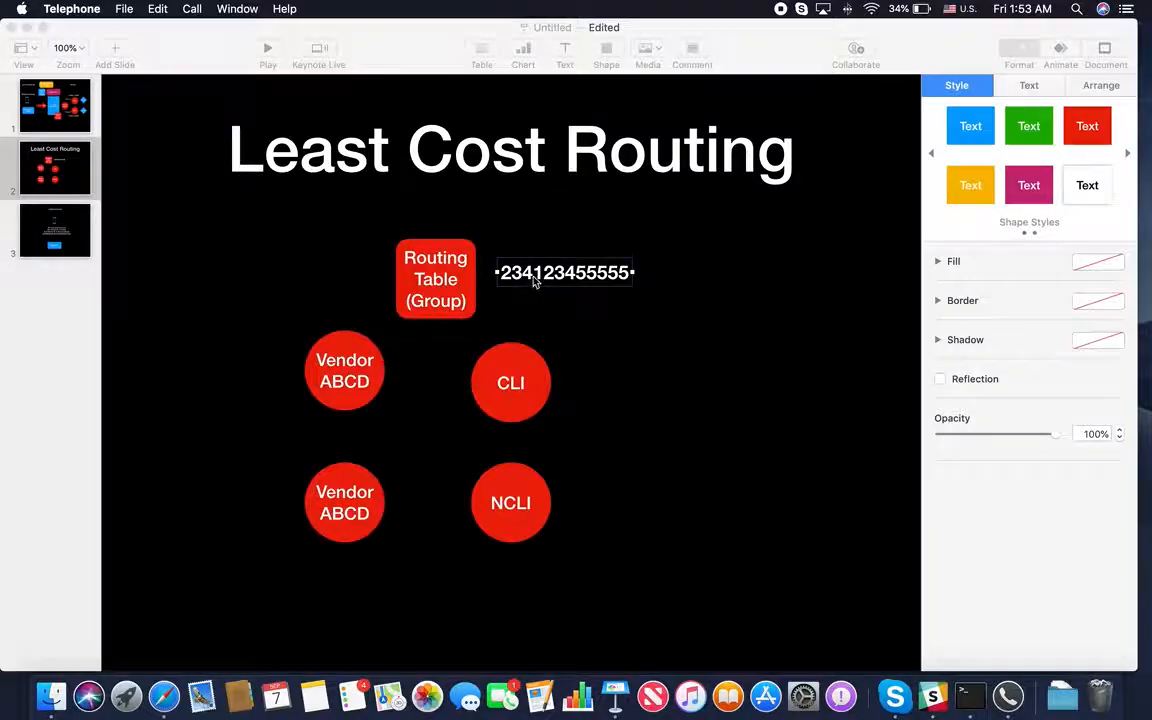
pyautogui.click(535, 282)
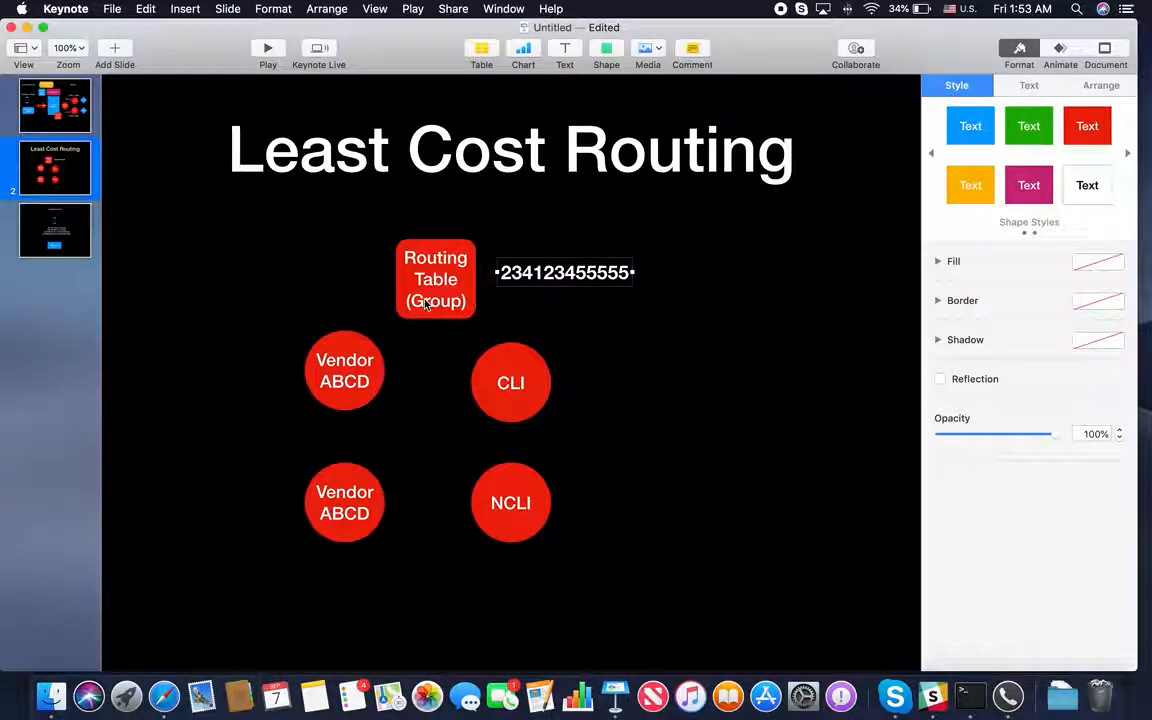
pyautogui.hotkey('ctrl', 'Right')
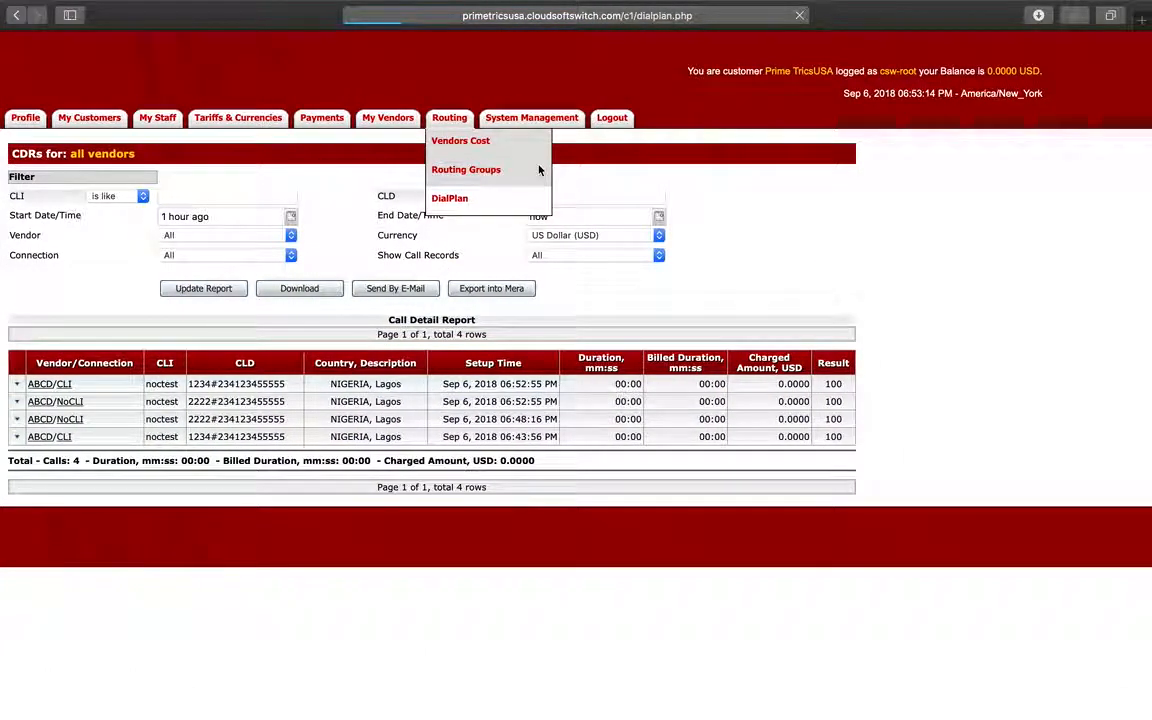
pyautogui.hotkey('ctrl', 'Left')
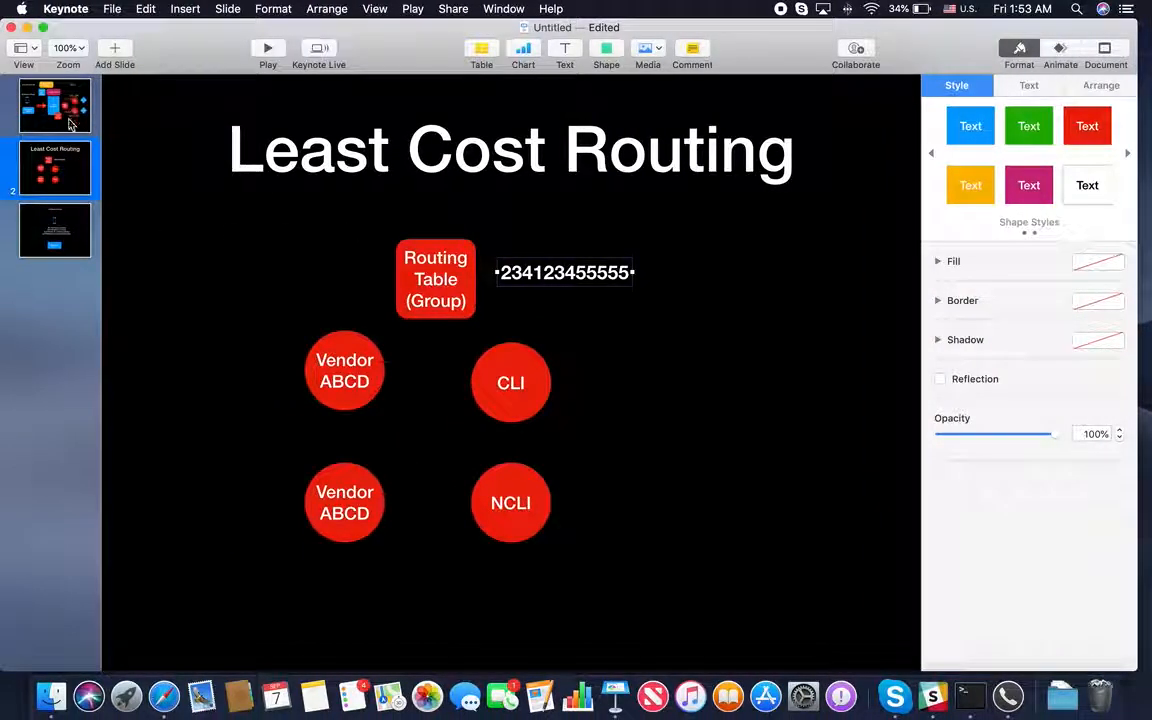
pyautogui.click(64, 108)
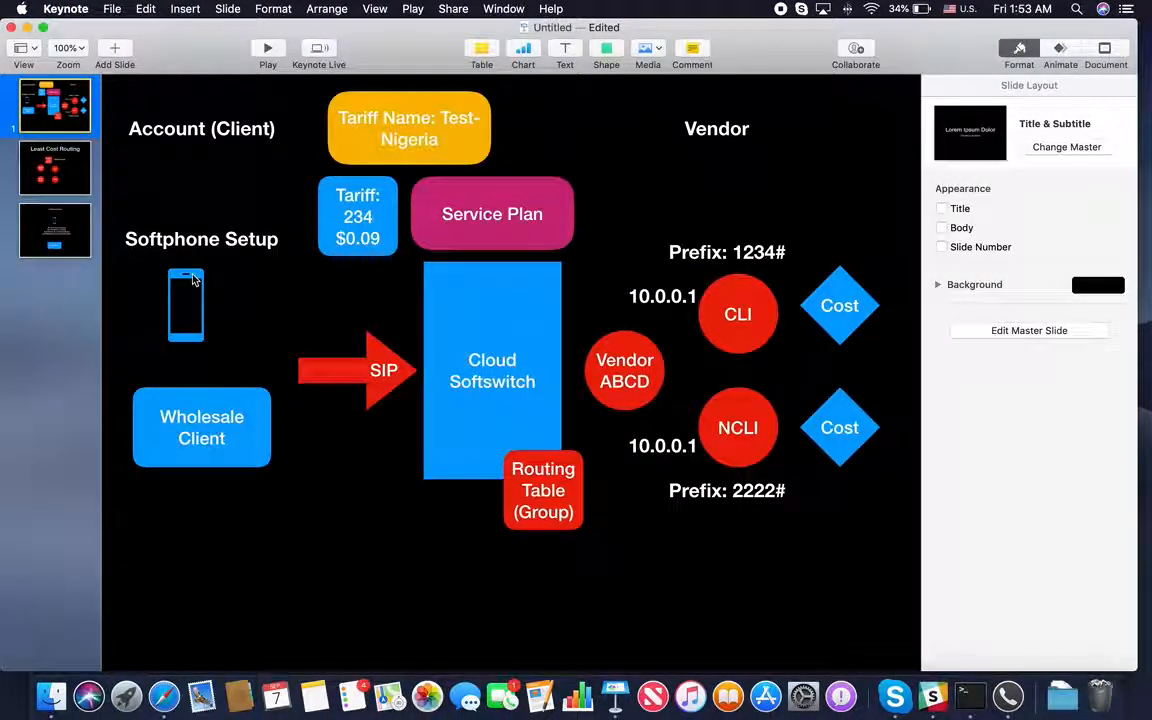
pyautogui.click(66, 245)
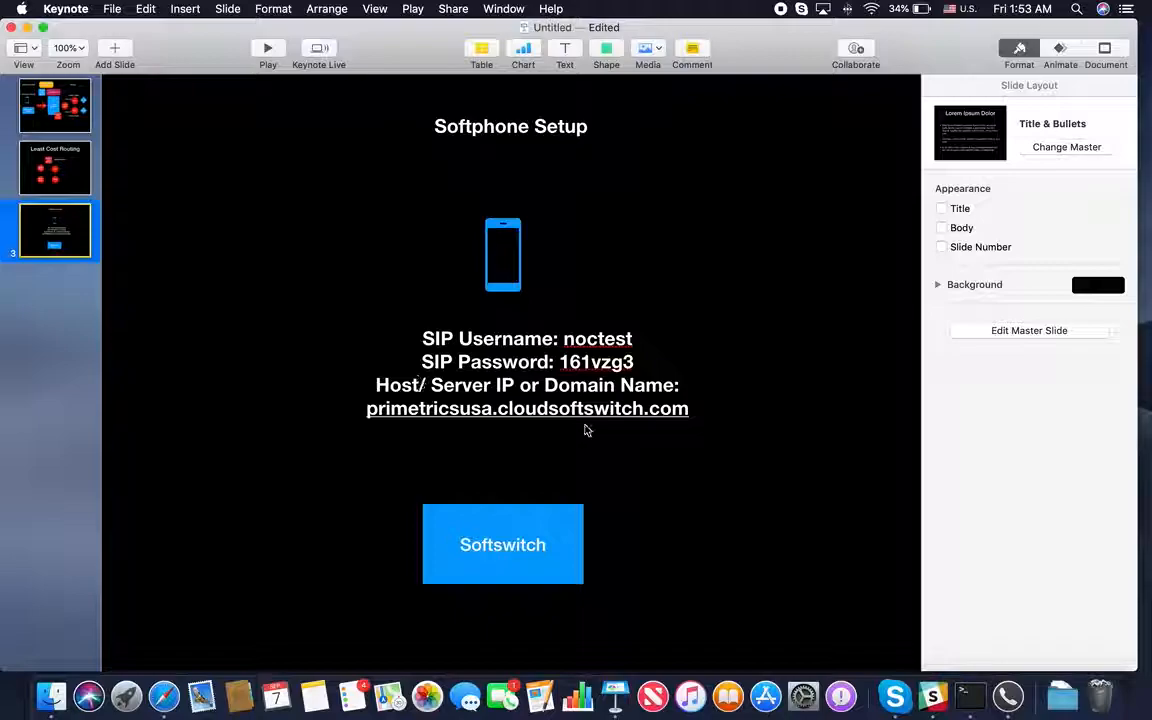
# Check the SIP username and test number in the slides, switch to the browser and select account noctest for the dialplan test
pyautogui.doubleClick(598, 338)
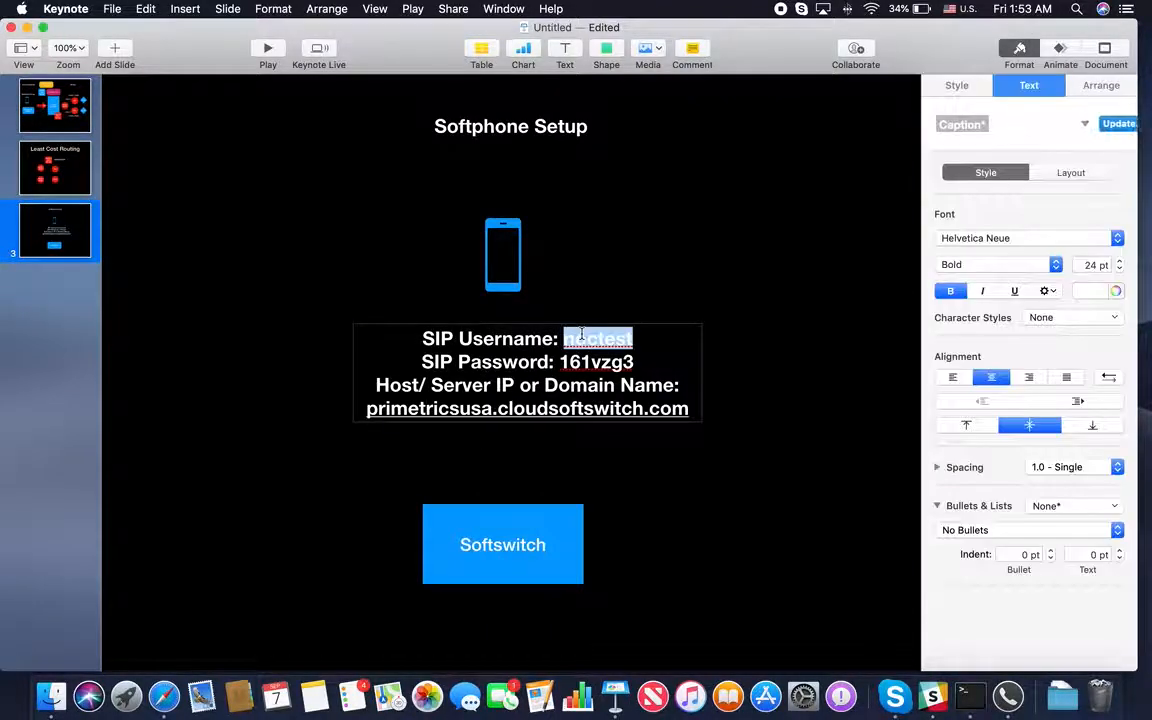
pyautogui.click(68, 166)
pyautogui.click(519, 273)
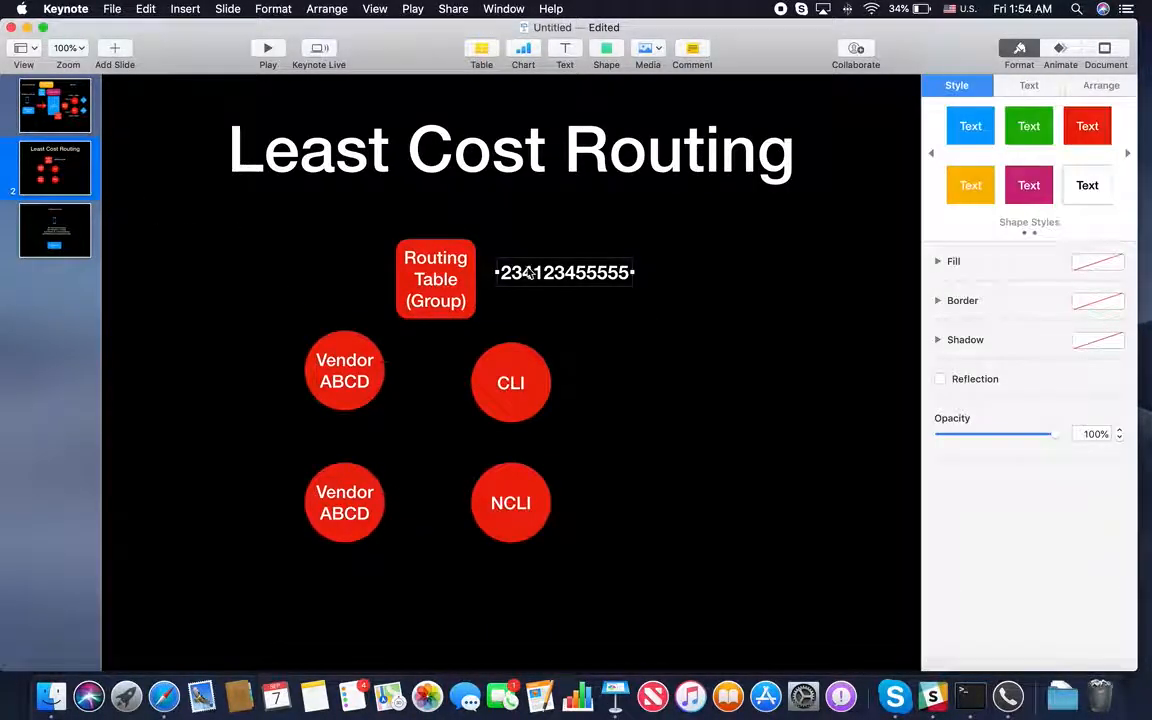
pyautogui.click(517, 271)
pyautogui.doubleClick(517, 271)
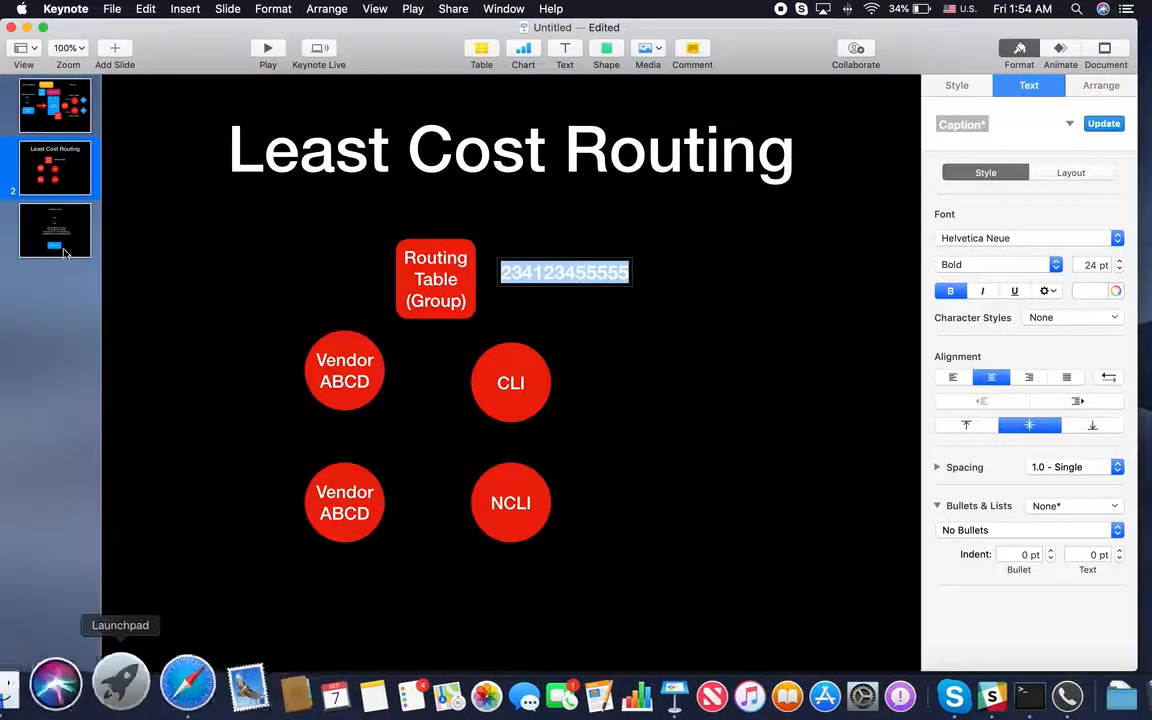
pyautogui.click(160, 680)
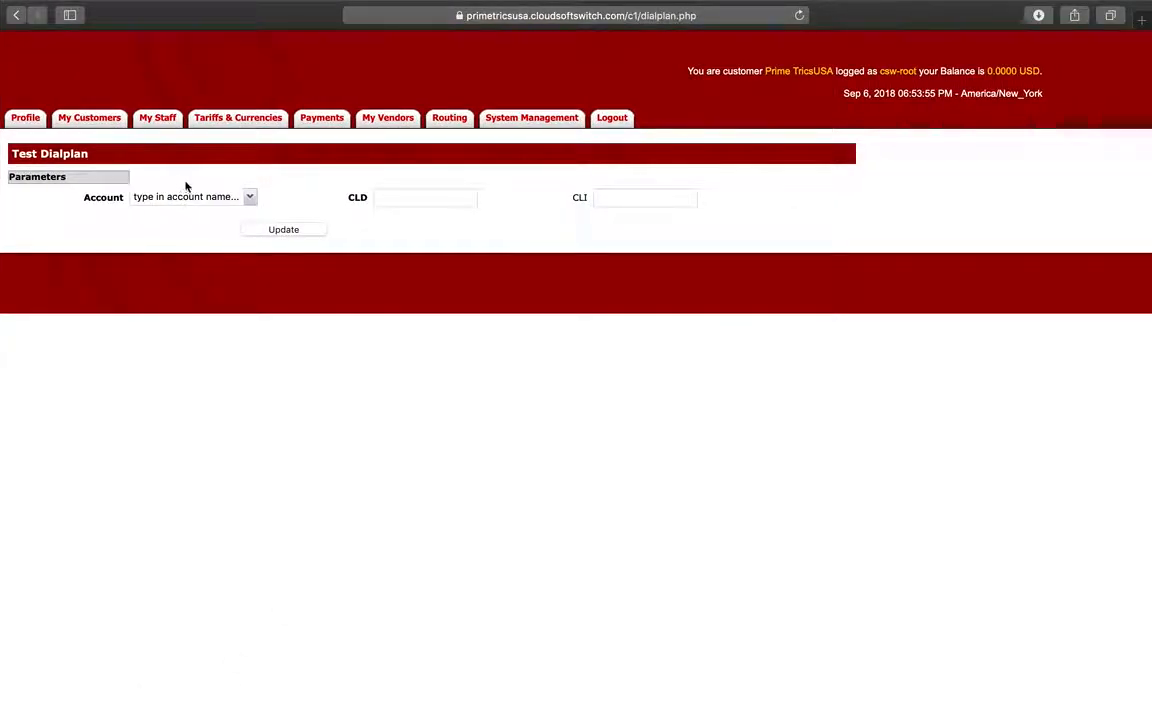
pyautogui.click(251, 198)
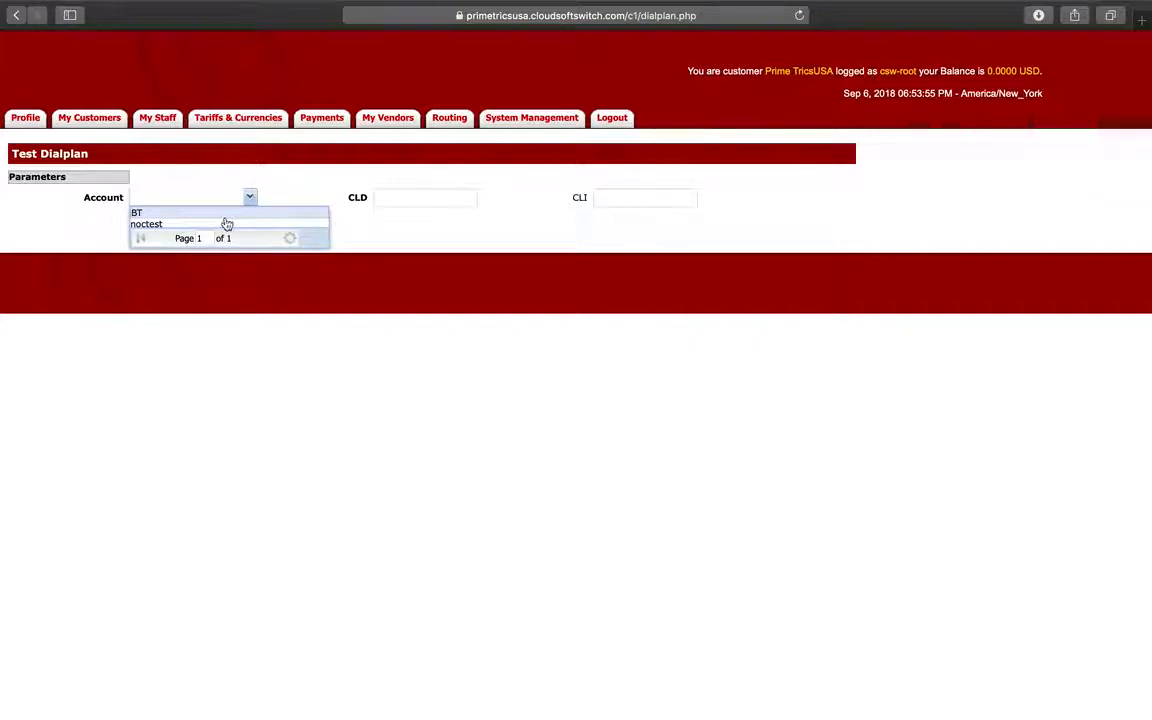
pyautogui.click(227, 224)
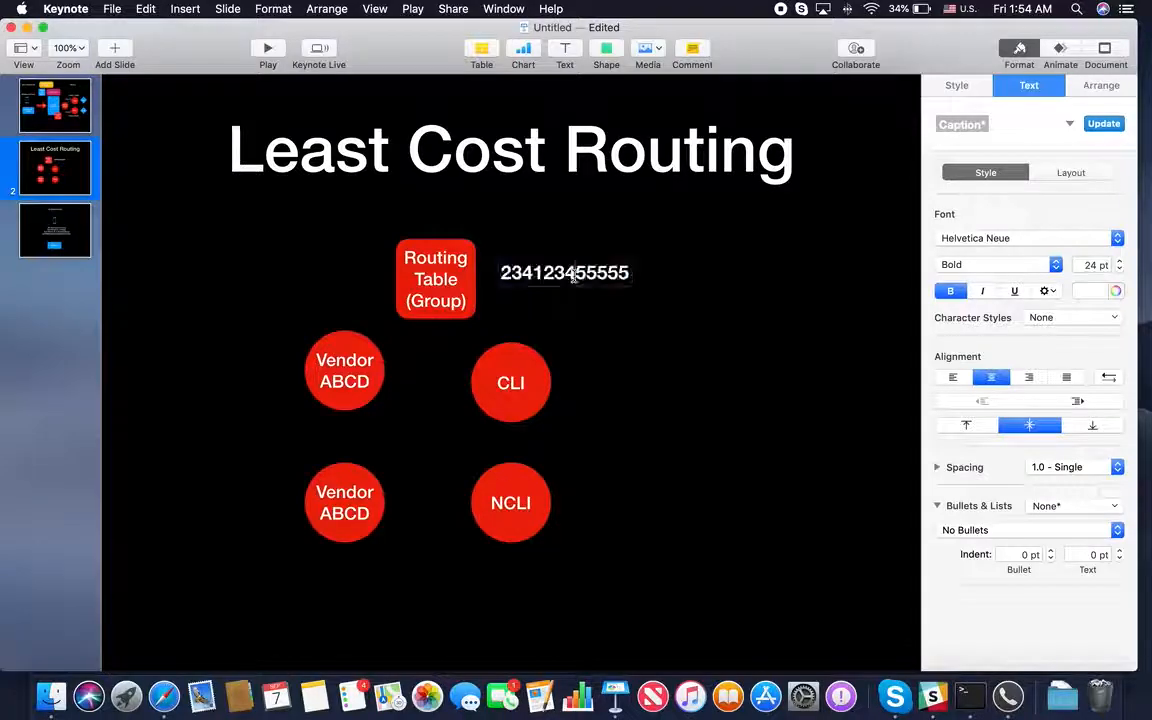
# Copy the test number from Keynote's Least Cost Routing slide into the browser's CLD field and run the dialplan test
pyautogui.doubleClick(574, 275)
pyautogui.press('super+c')
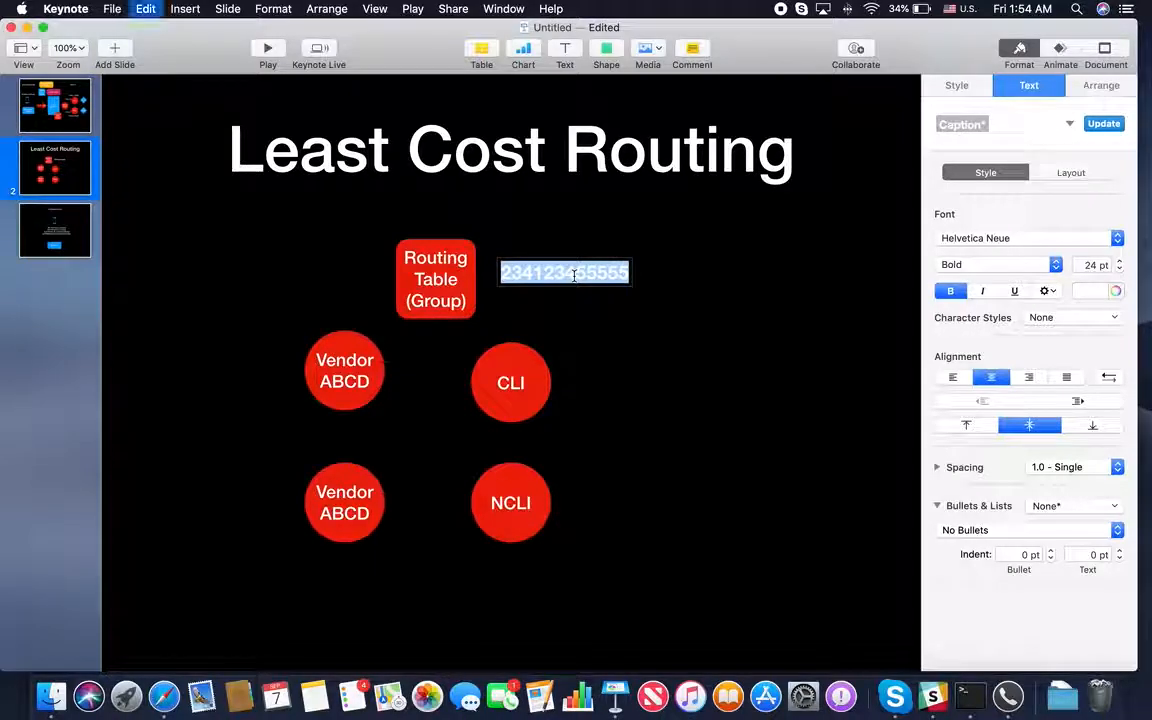
pyautogui.hotkey('ctrl', 'Right')
pyautogui.click(415, 200)
pyautogui.press('super+v')
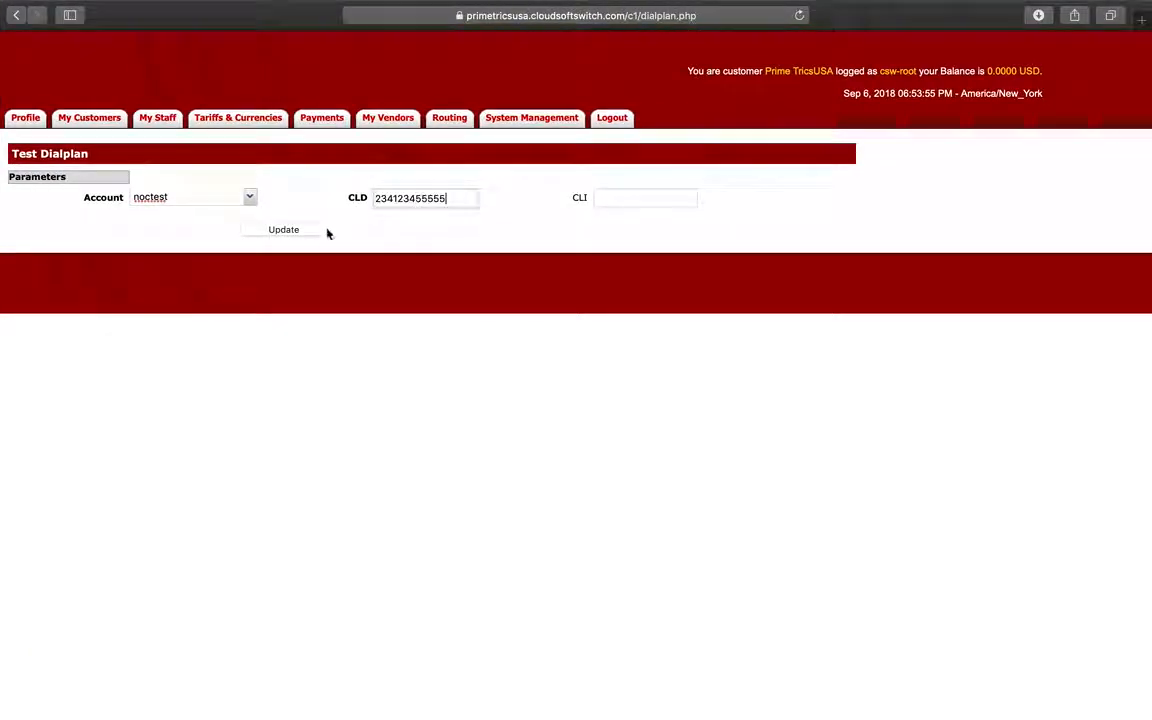
pyautogui.click(316, 233)
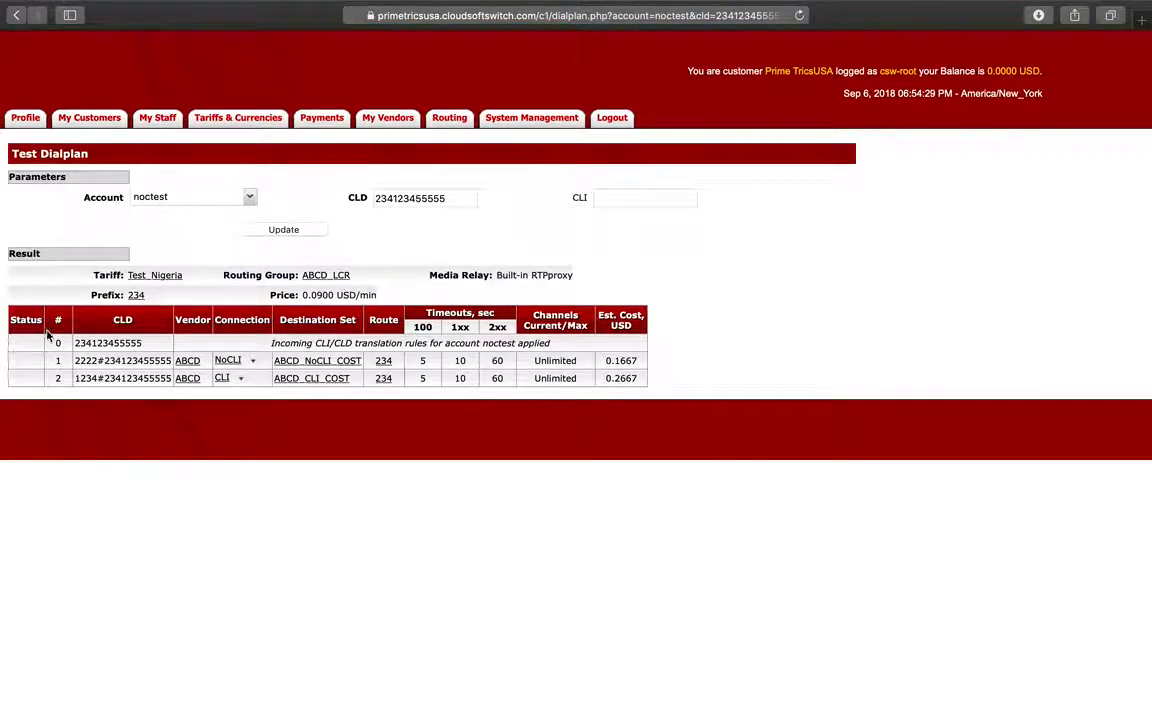
# Examine the dialplan result: the CLD, connection and estimated cost of both ABCD routes, and the client price per minute
pyautogui.moveTo(74, 362); pyautogui.dragTo(251, 361)
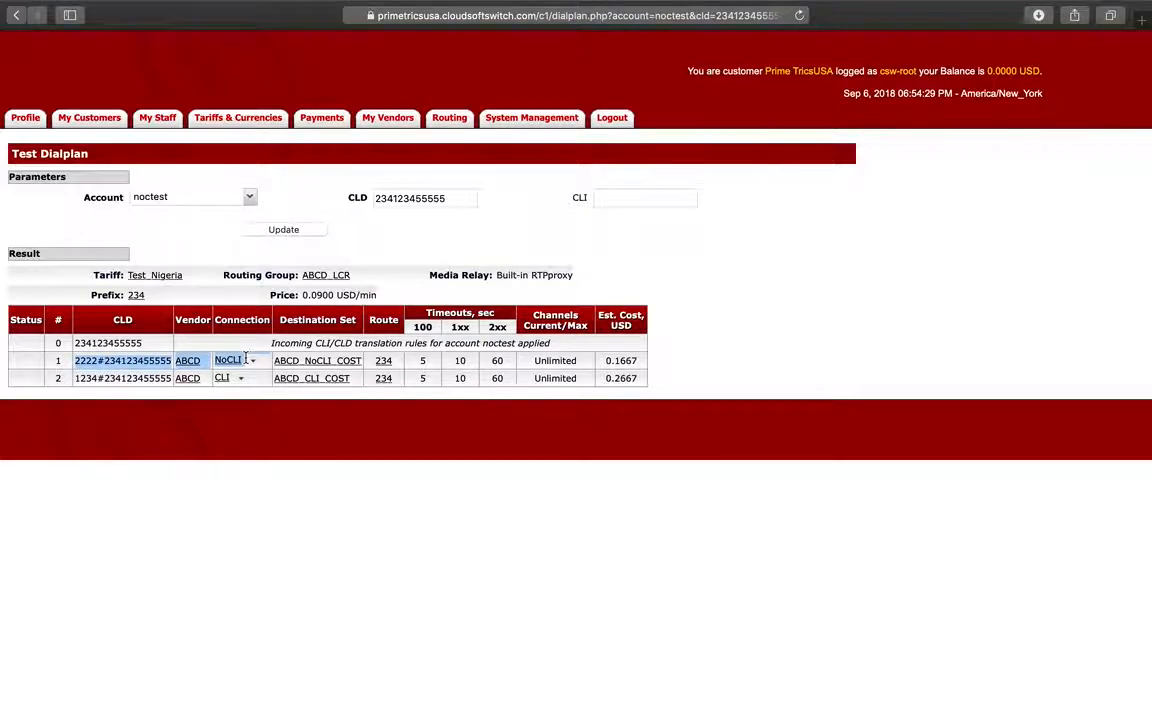
pyautogui.click(300, 428)
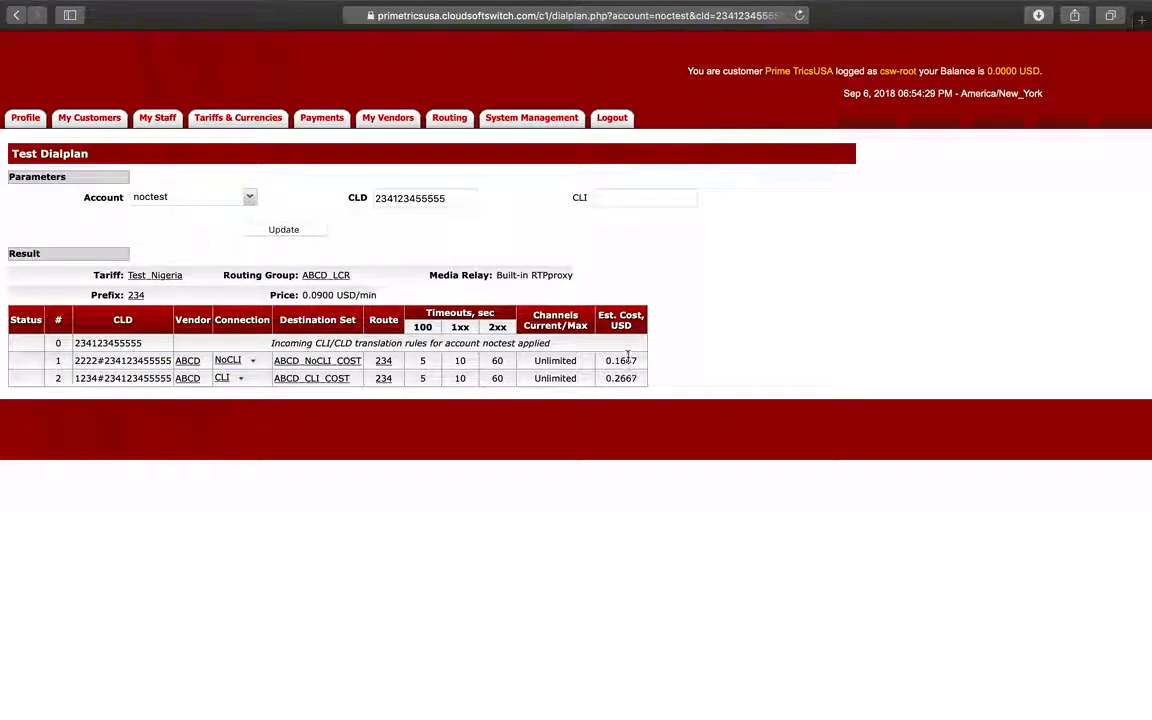
pyautogui.moveTo(74, 378); pyautogui.dragTo(114, 378)
pyautogui.click(104, 380)
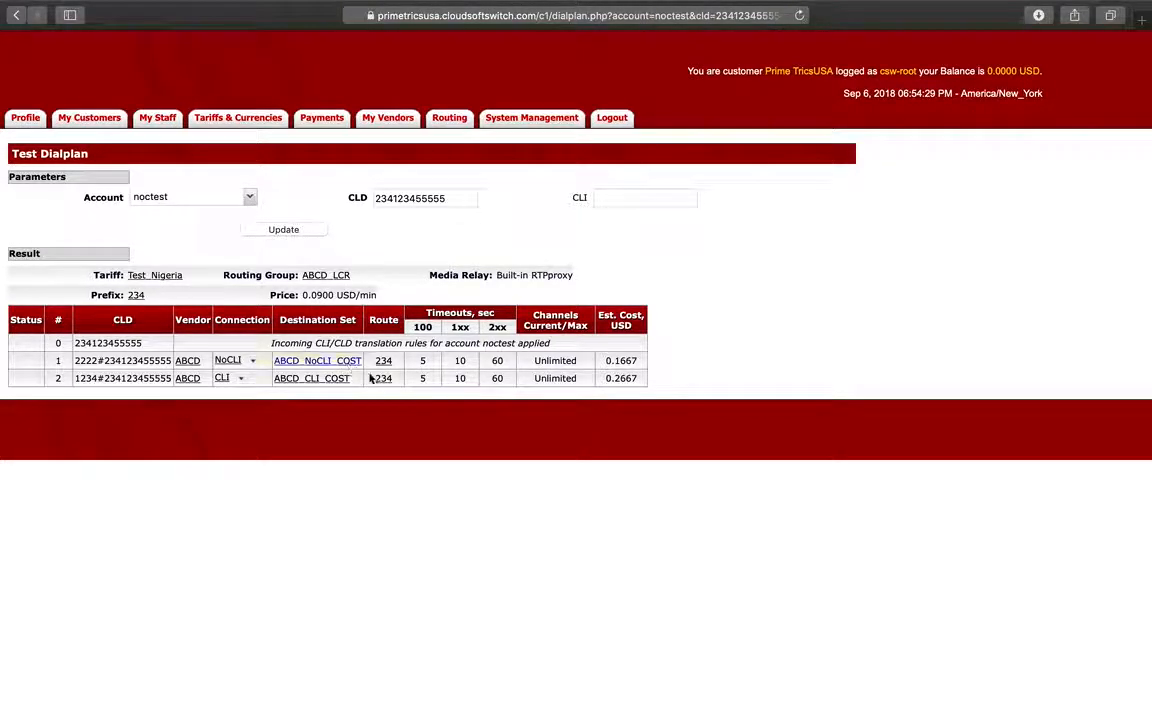
pyautogui.moveTo(271, 295); pyautogui.dragTo(380, 296)
pyautogui.click(435, 297)
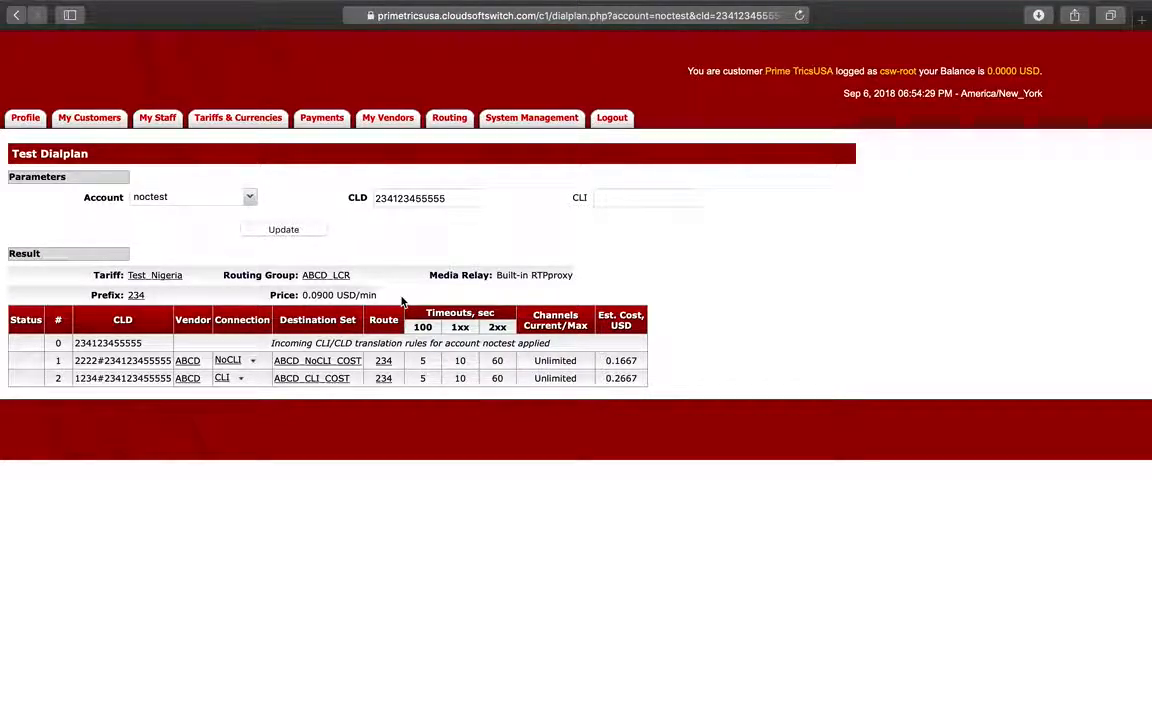
# Switch to Keynote and review the Softphone Setup and Wholesale Client elements on the softswitch overview slide
pyautogui.hotkey('ctrl', 'Left')
pyautogui.click(68, 120)
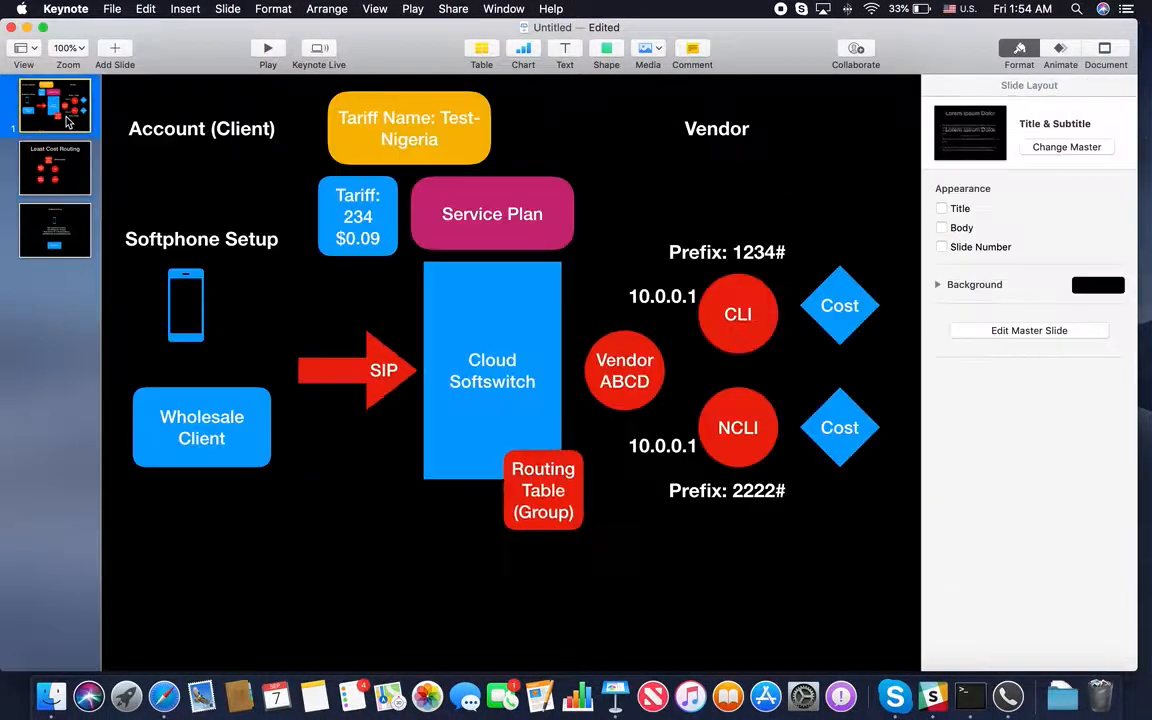
pyautogui.click(185, 300)
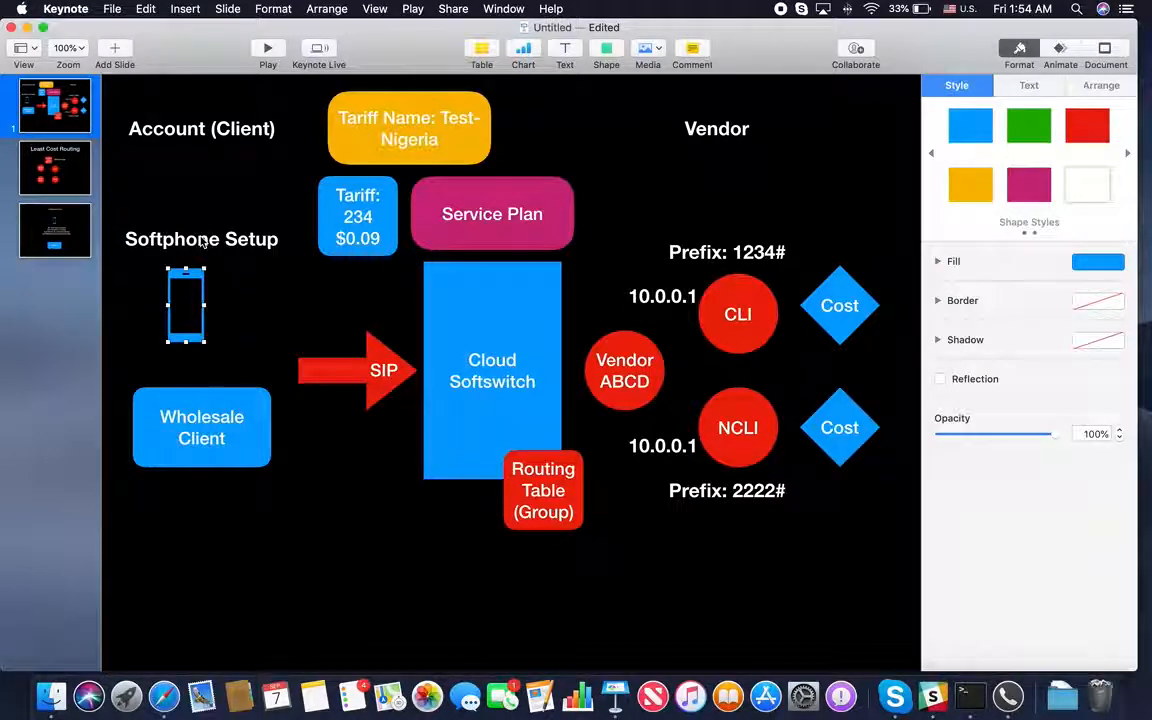
pyautogui.click(200, 240)
pyautogui.click(172, 256)
pyautogui.click(188, 279)
pyautogui.click(230, 403)
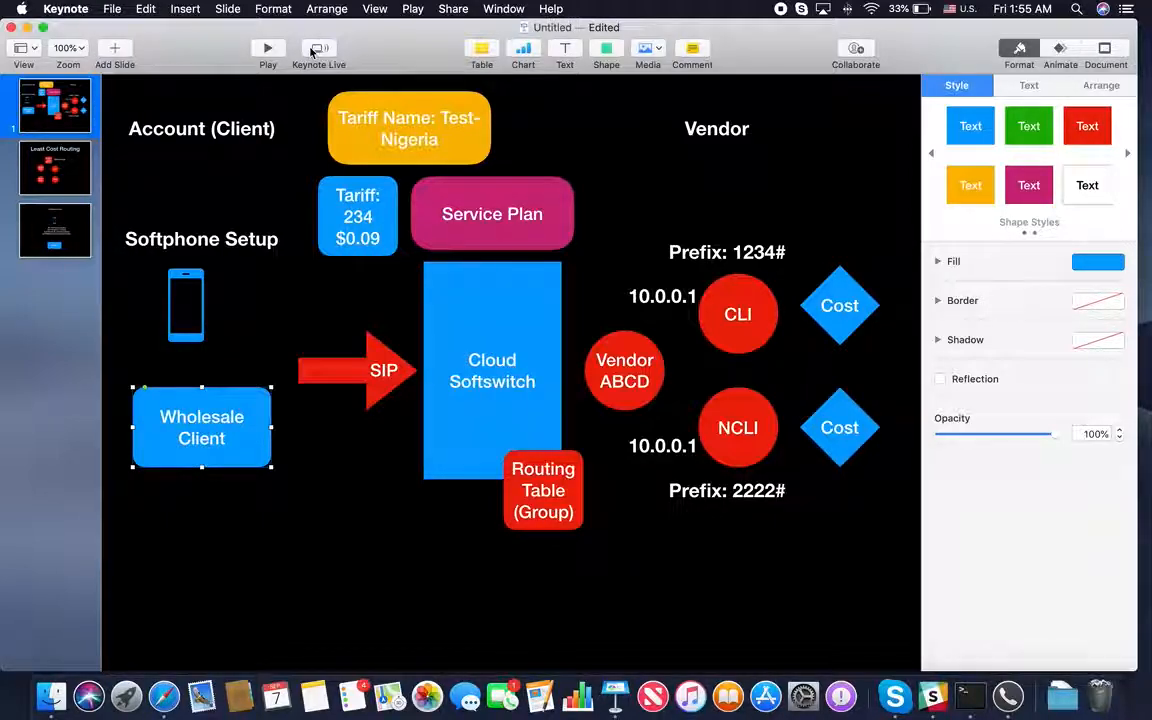
# Add a new slide after the overview slide and title it "Wholesale Client Flow"
pyautogui.rightClick(63, 85)
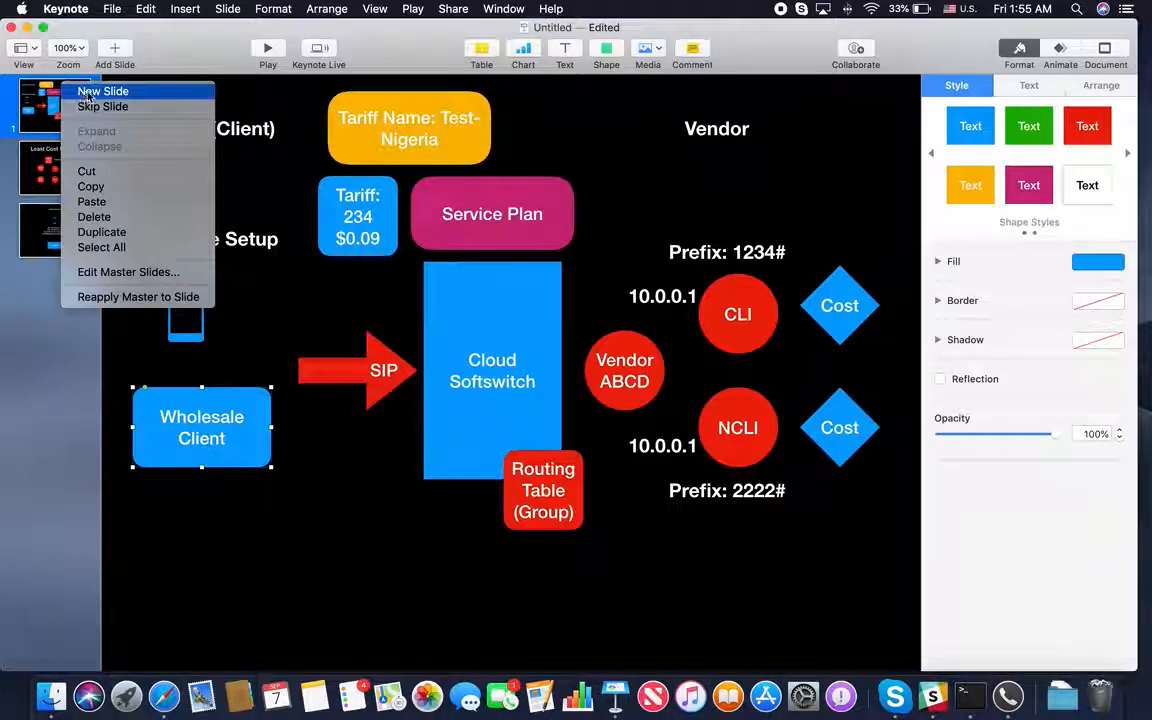
pyautogui.click(100, 91)
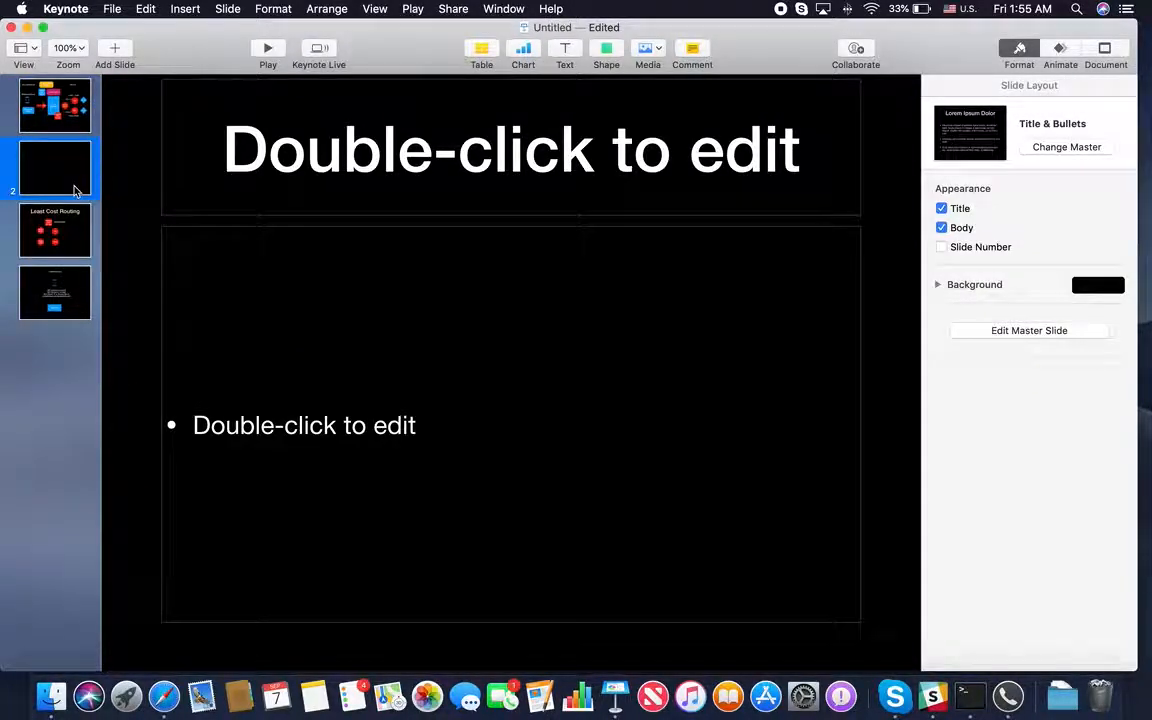
pyautogui.click(300, 135)
pyautogui.click(300, 135)
pyautogui.write('Wholesale Client Flow')
# Delete the empty bullet body placeholder from the Wholesale Client Flow slide
pyautogui.click(311, 343)
pyautogui.click(311, 343)
pyautogui.click(112, 200)
pyautogui.click(237, 278)
pyautogui.press('Delete')
# Copy the Wholesale Client box from the overview slide to the Wholesale Client Flow slide and move it up below the title's left part
pyautogui.click(50, 121)
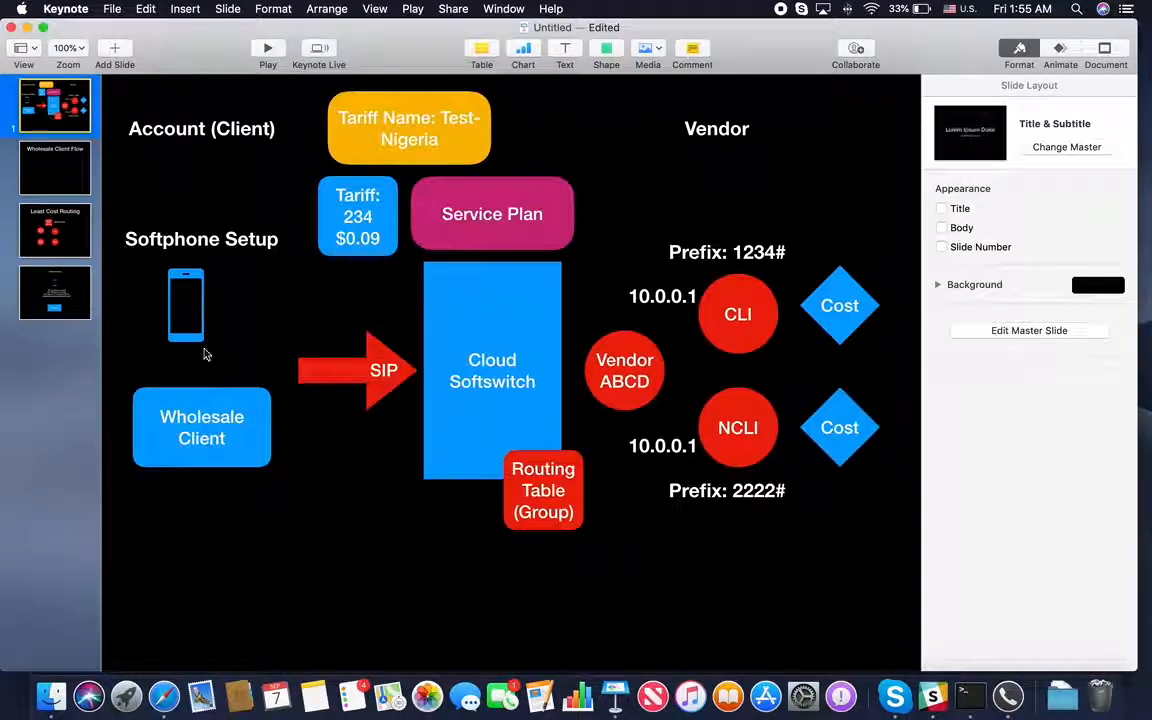
pyautogui.click(252, 419)
pyautogui.click(78, 188)
pyautogui.press('super+v')
pyautogui.moveTo(242, 399); pyautogui.dragTo(272, 337)
# Copy the Cloud Softswitch box from the overview slide onto the Wholesale Client Flow slide and shift it slightly down
pyautogui.click(55, 105)
pyautogui.click(481, 341)
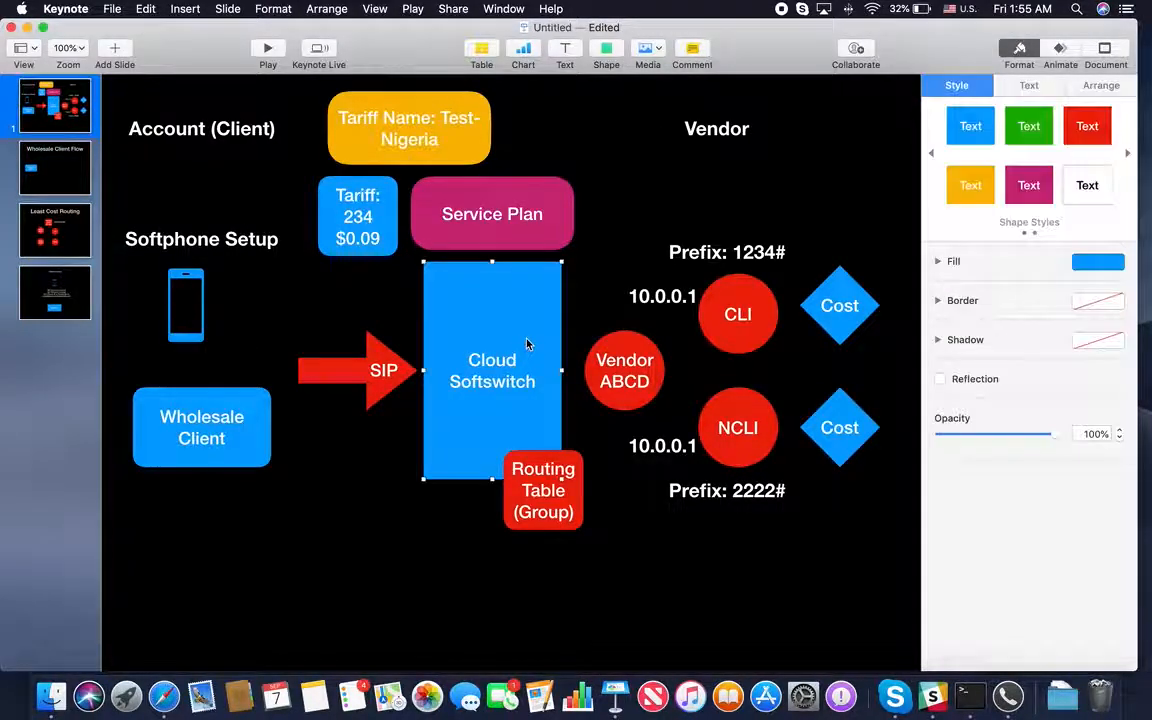
pyautogui.click(55, 168)
pyautogui.press('super+v')
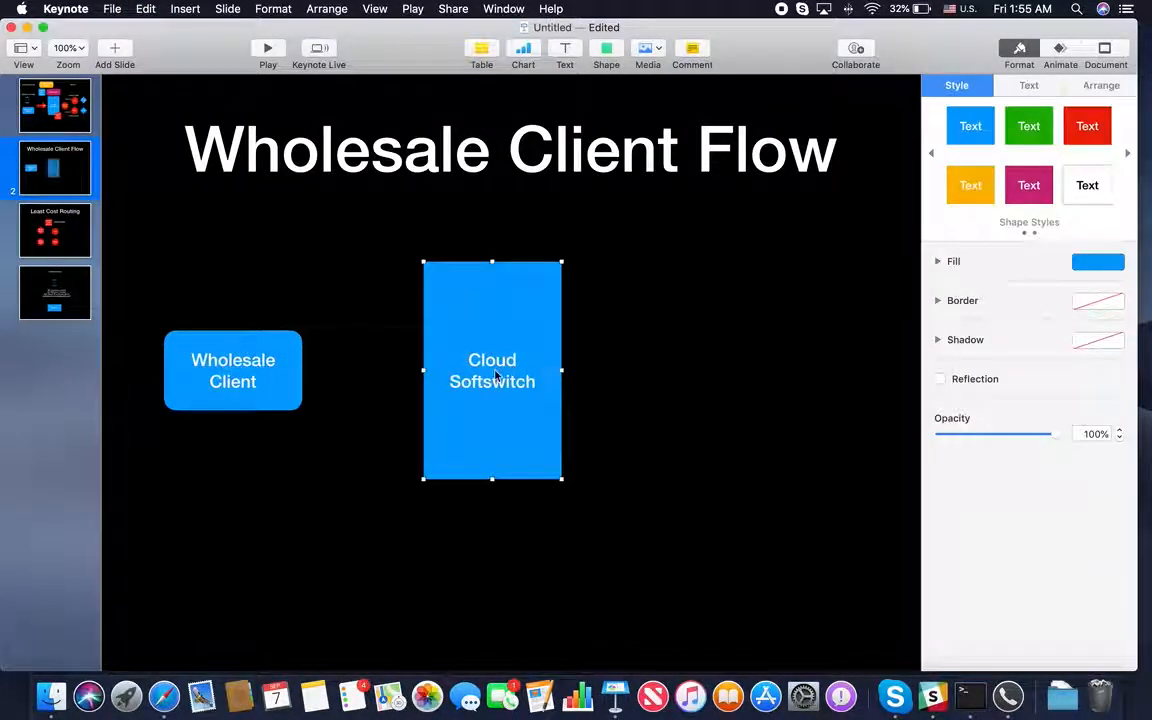
pyautogui.moveTo(491, 324); pyautogui.dragTo(493, 328)
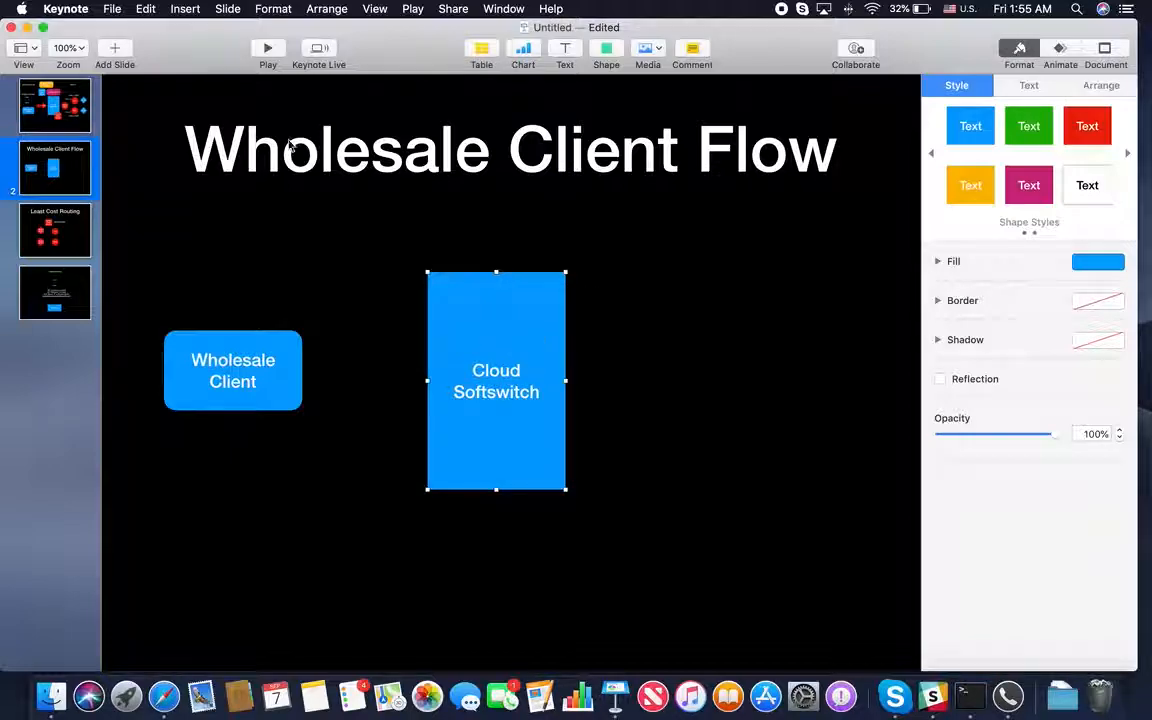
# Copy the Vendor ABCD, CLI, NCLI, Cost and Prefix objects onto the Wholesale Client Flow slide and move the Cloud Softswitch box slightly left
pyautogui.click(60, 123)
pyautogui.click(636, 349)
pyautogui.keyDown('shift'); pyautogui.click(738, 314); pyautogui.keyUp('shift')
pyautogui.keyDown('shift'); pyautogui.click(825, 302); pyautogui.keyUp('shift')
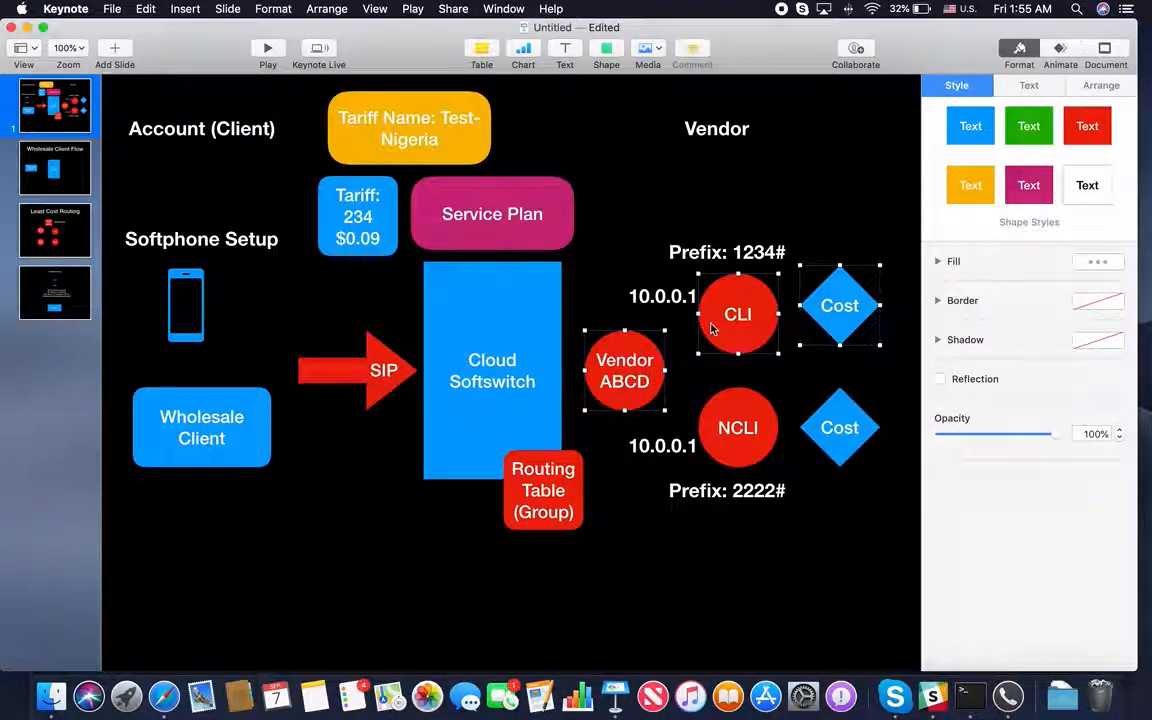
pyautogui.keyDown('shift'); pyautogui.click(779, 491); pyautogui.keyUp('shift')
pyautogui.keyDown('shift'); pyautogui.click(815, 430); pyautogui.keyUp('shift')
pyautogui.keyDown('shift'); pyautogui.click(720, 262); pyautogui.keyUp('shift')
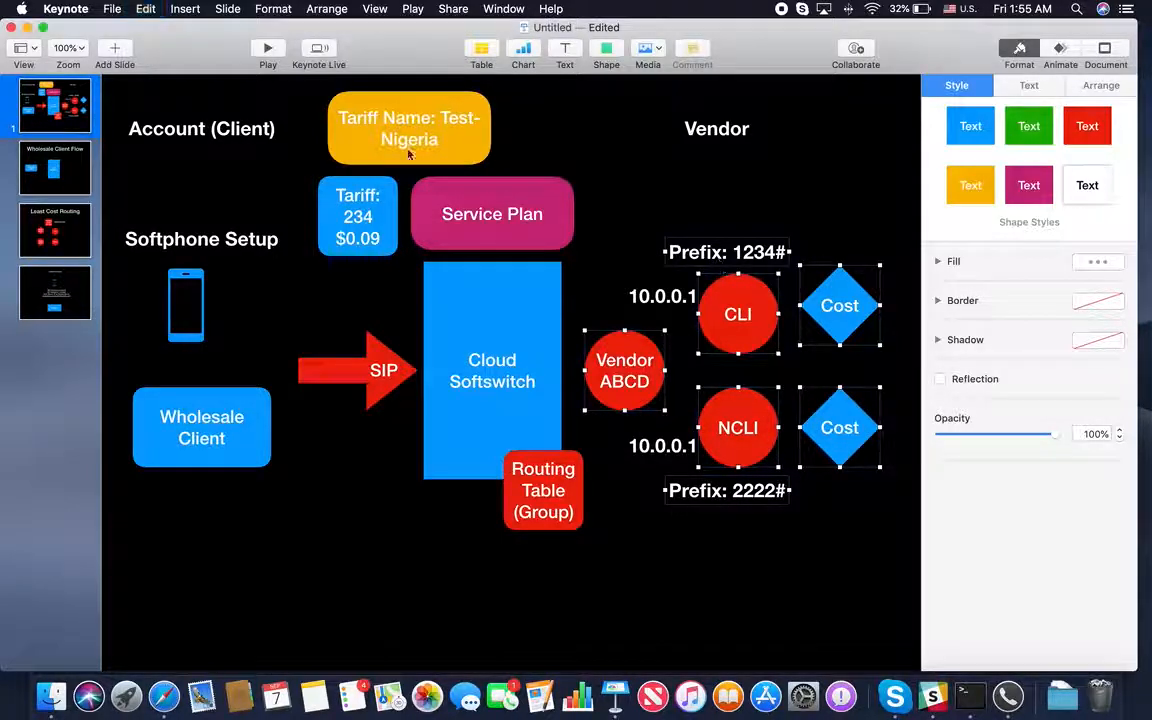
pyautogui.click(84, 188)
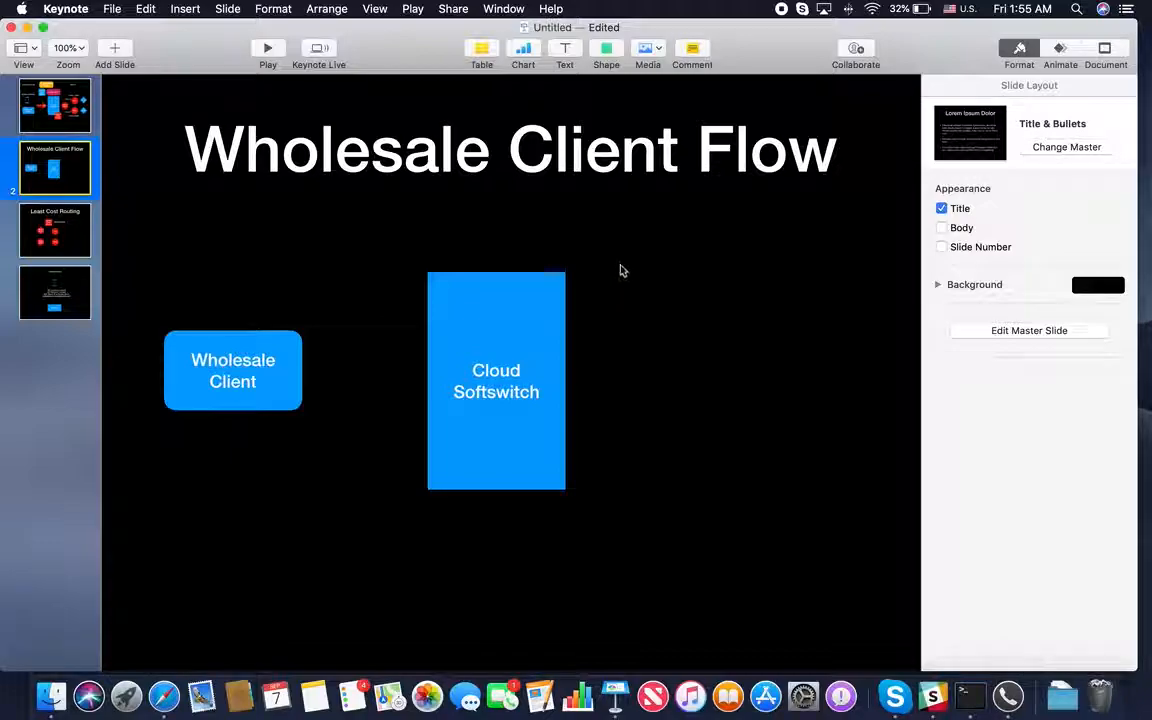
pyautogui.press('super+v')
pyautogui.click(597, 250)
pyautogui.moveTo(521, 347); pyautogui.dragTo(505, 346)
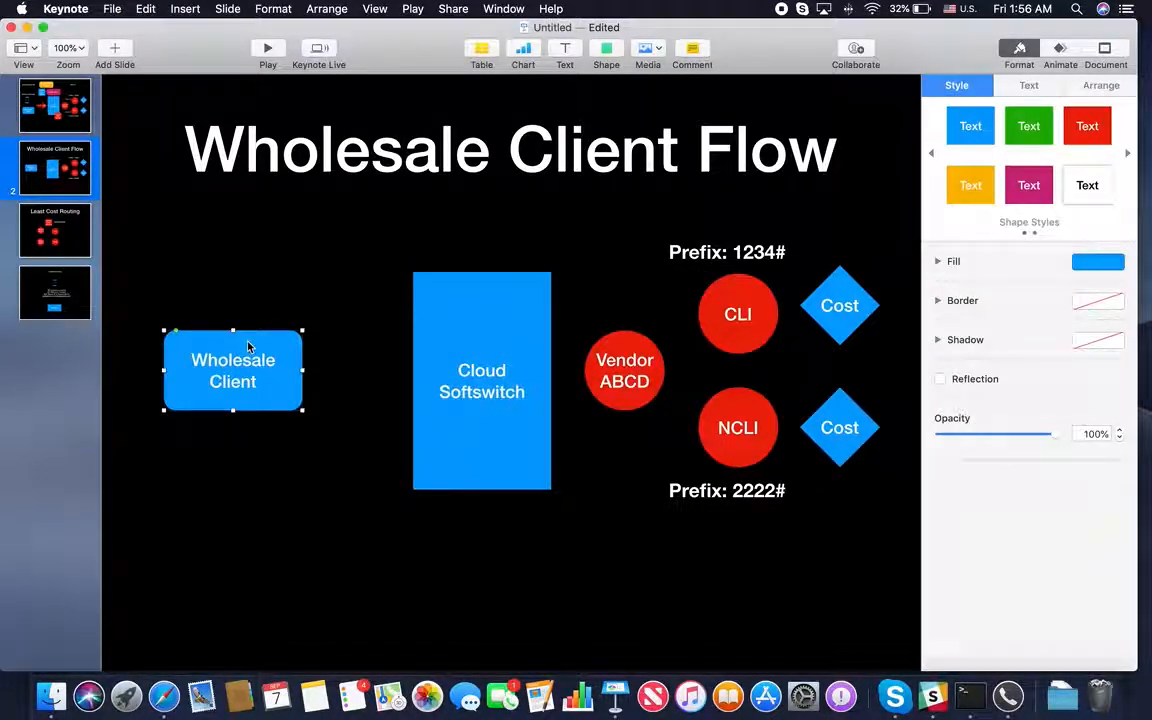
pyautogui.click(321, 440)
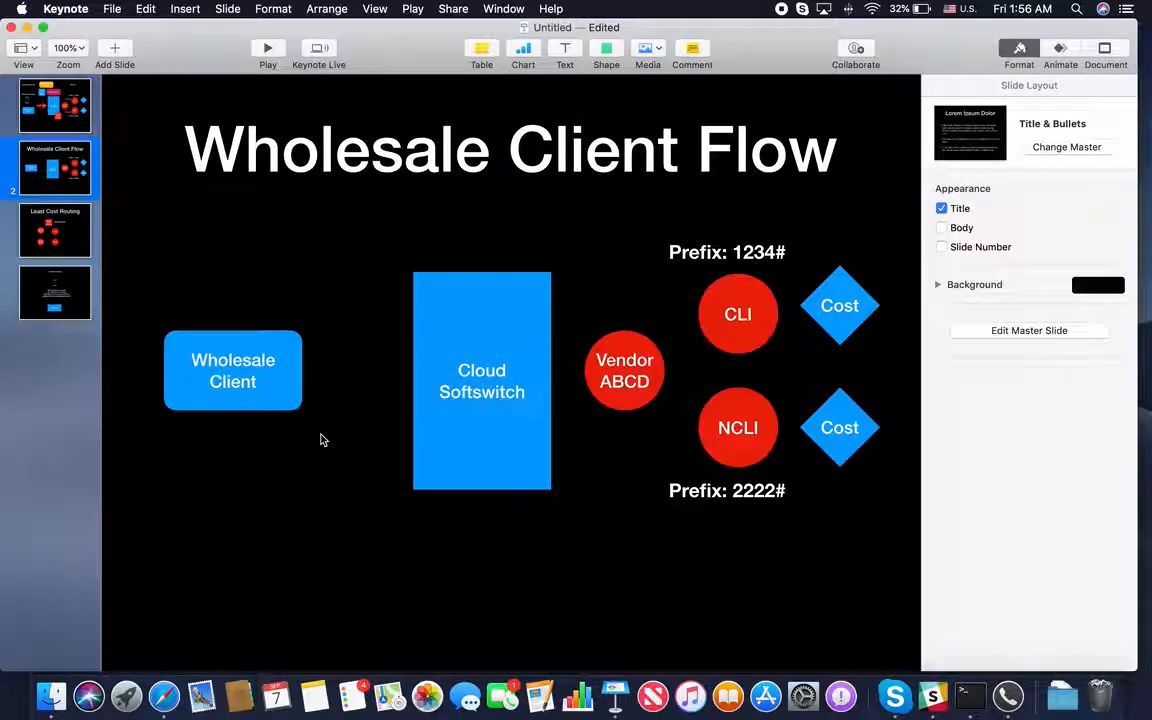
# Add a text label reading 10.0.0.1 above the Wholesale Client box
pyautogui.click(567, 50)
pyautogui.moveTo(517, 385); pyautogui.dragTo(204, 262)
pyautogui.doubleClick(201, 250)
pyautogui.write('10.0.0.1')
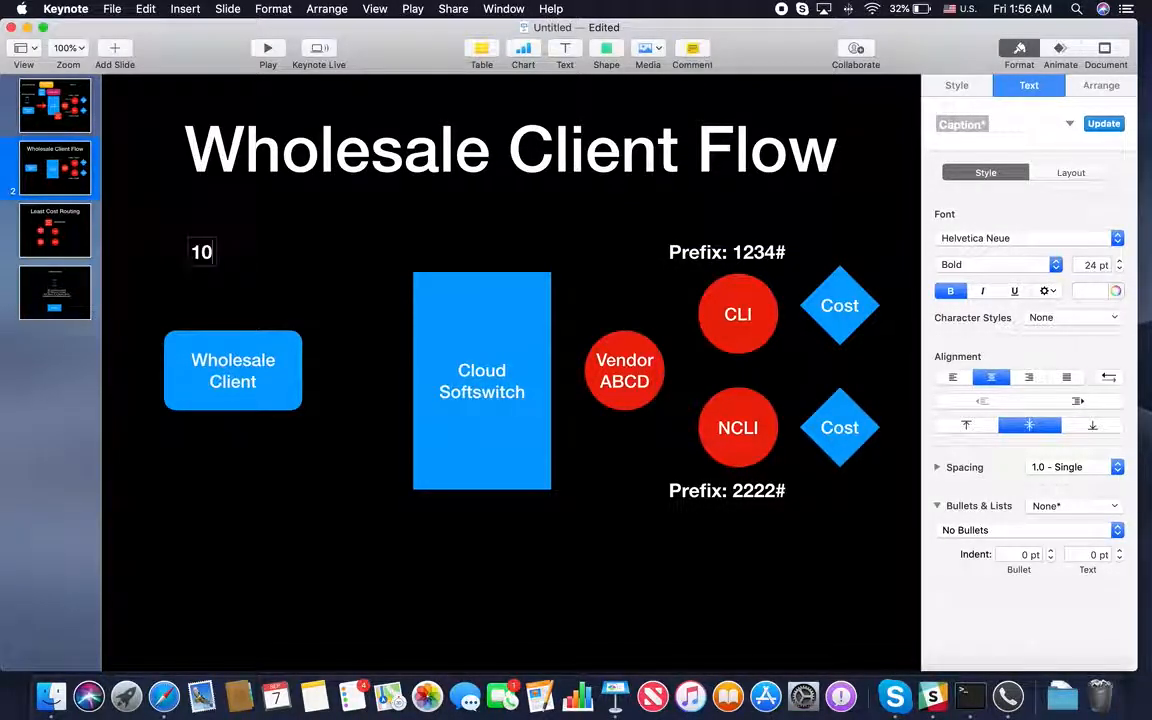